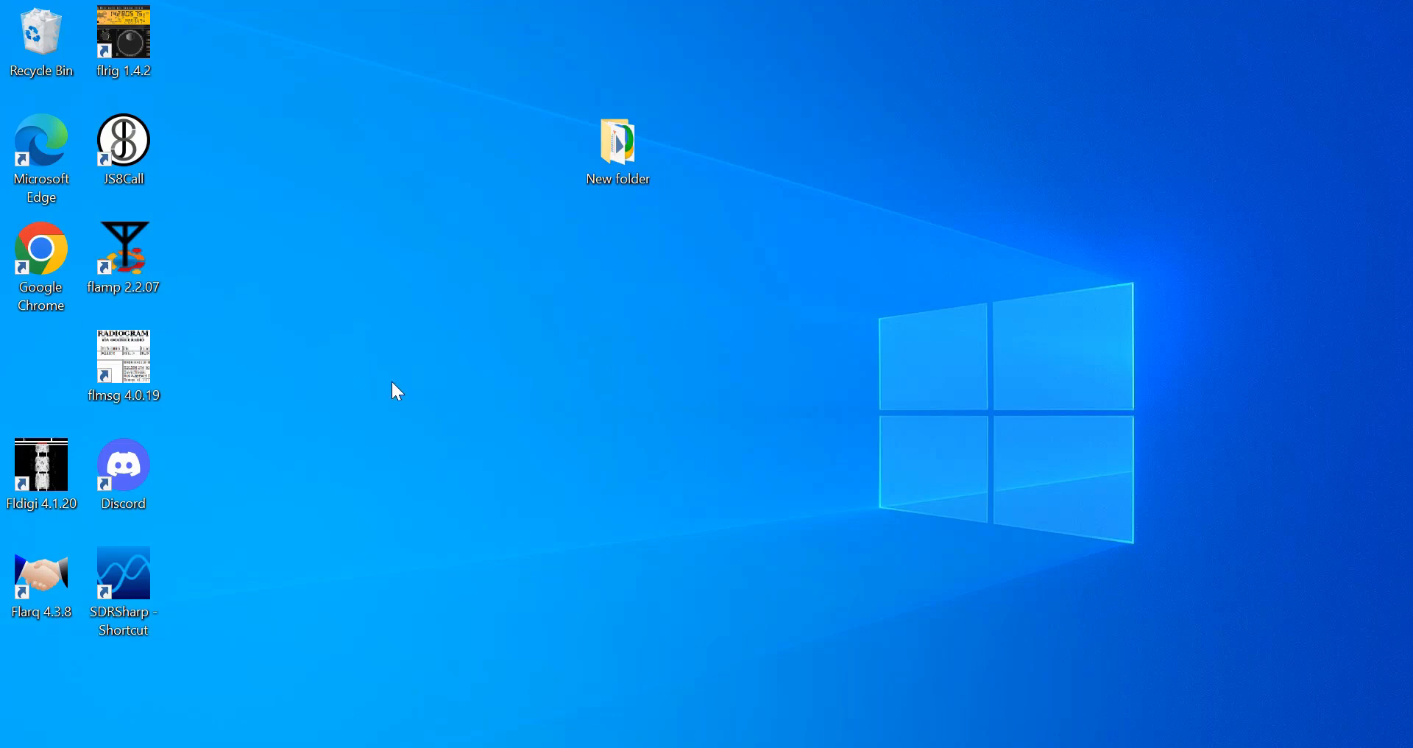
Launch SDRSharp and set the audio output to the [MME] Speakers device
{"action": "double_click", "coordinate": [122, 582]}
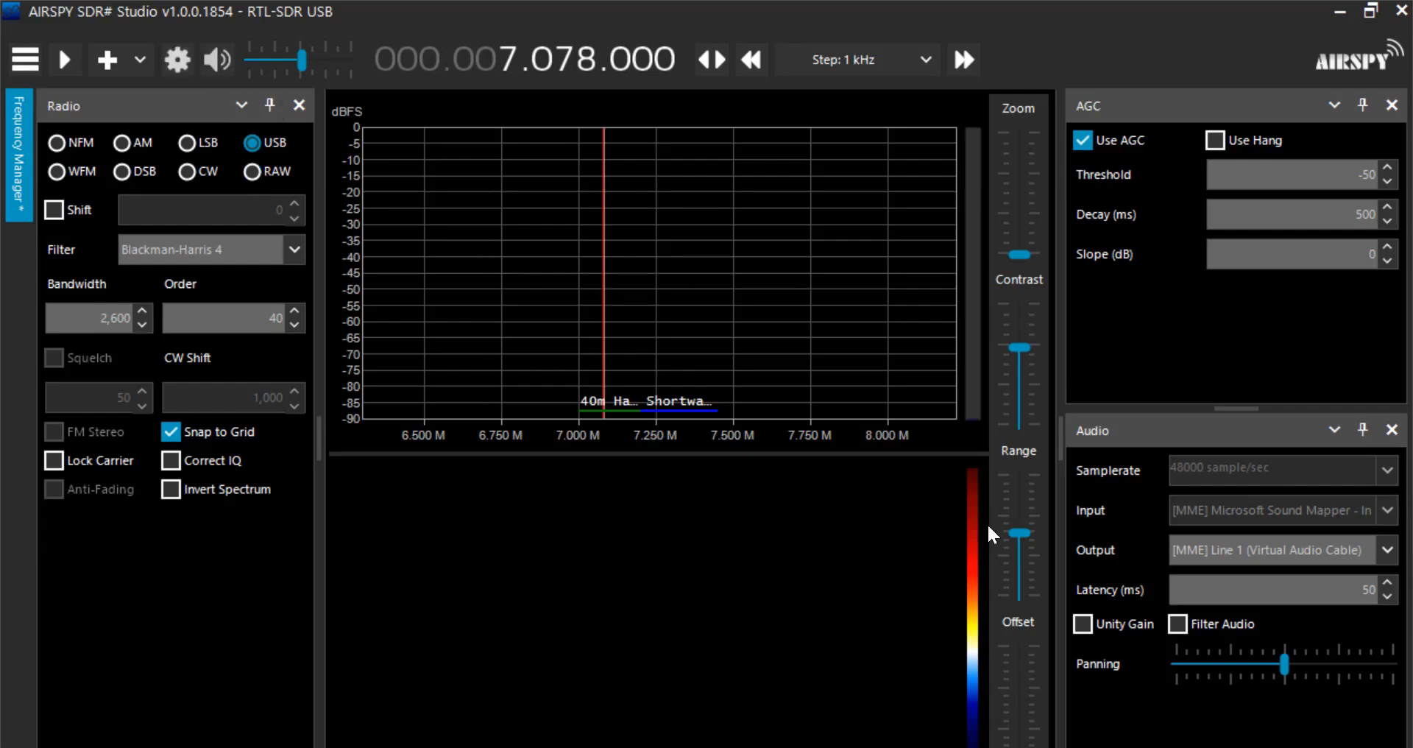
{"action": "left_click", "coordinate": [1244, 553]}
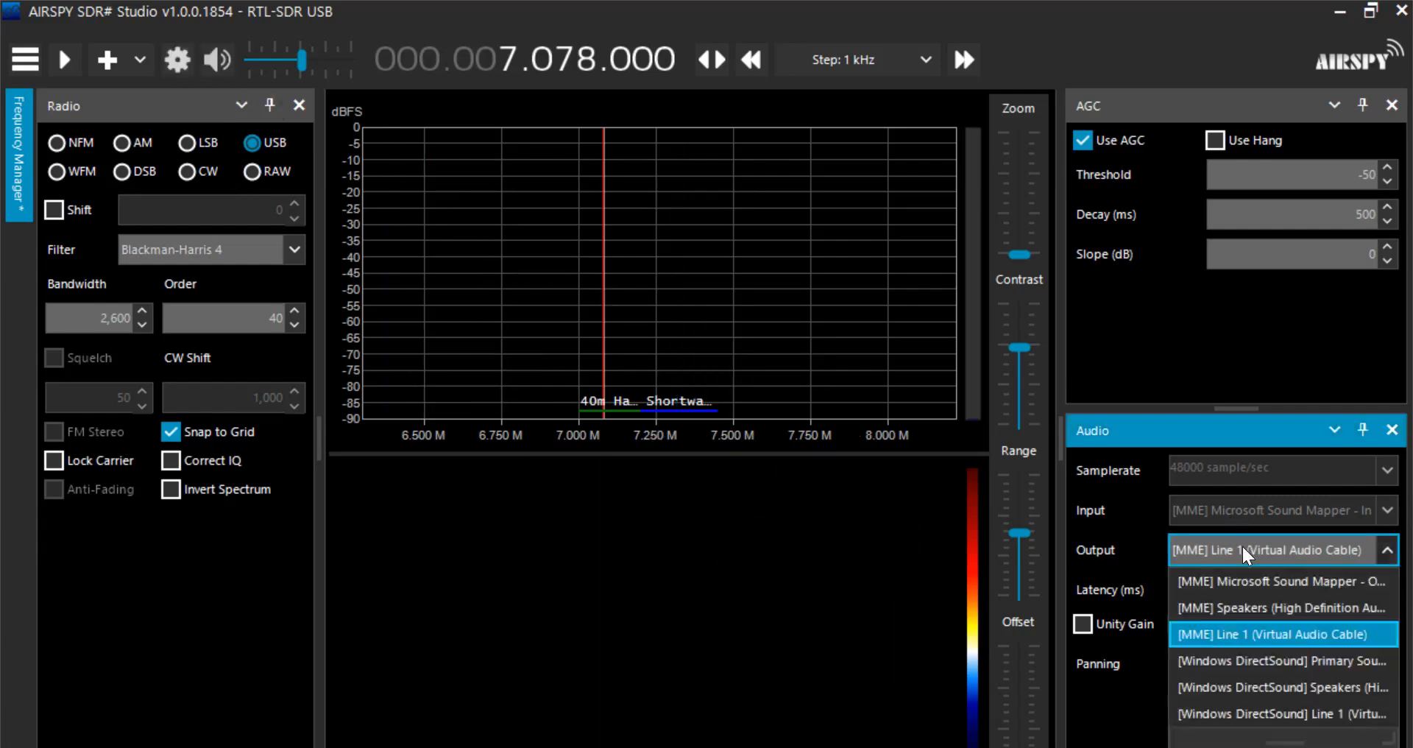
{"action": "left_click", "coordinate": [1263, 610]}
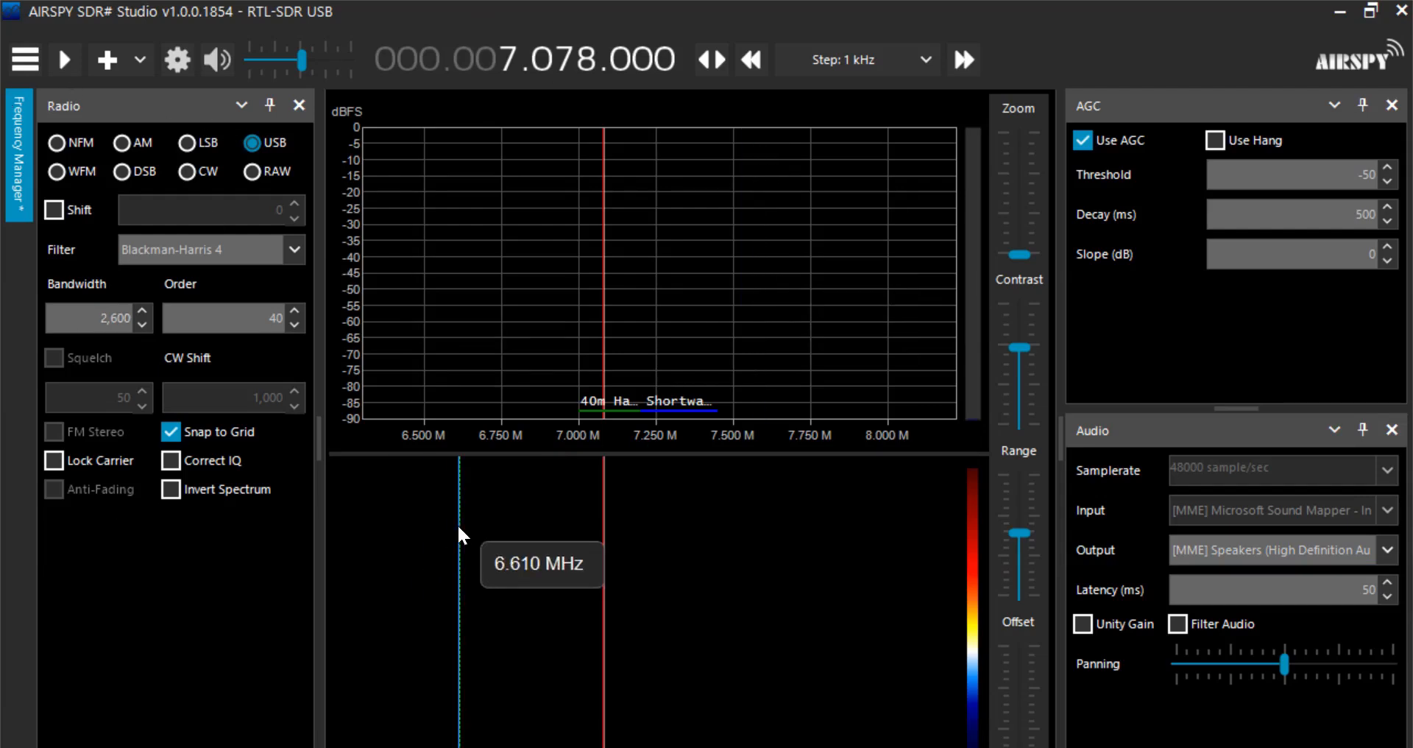
Configure the RTL-SDR source with the Generic RTL2832U OEM (0) device, 2.4 MSPS sample rate and Direct sampling (Q branch)
{"action": "left_click", "coordinate": [183, 63]}
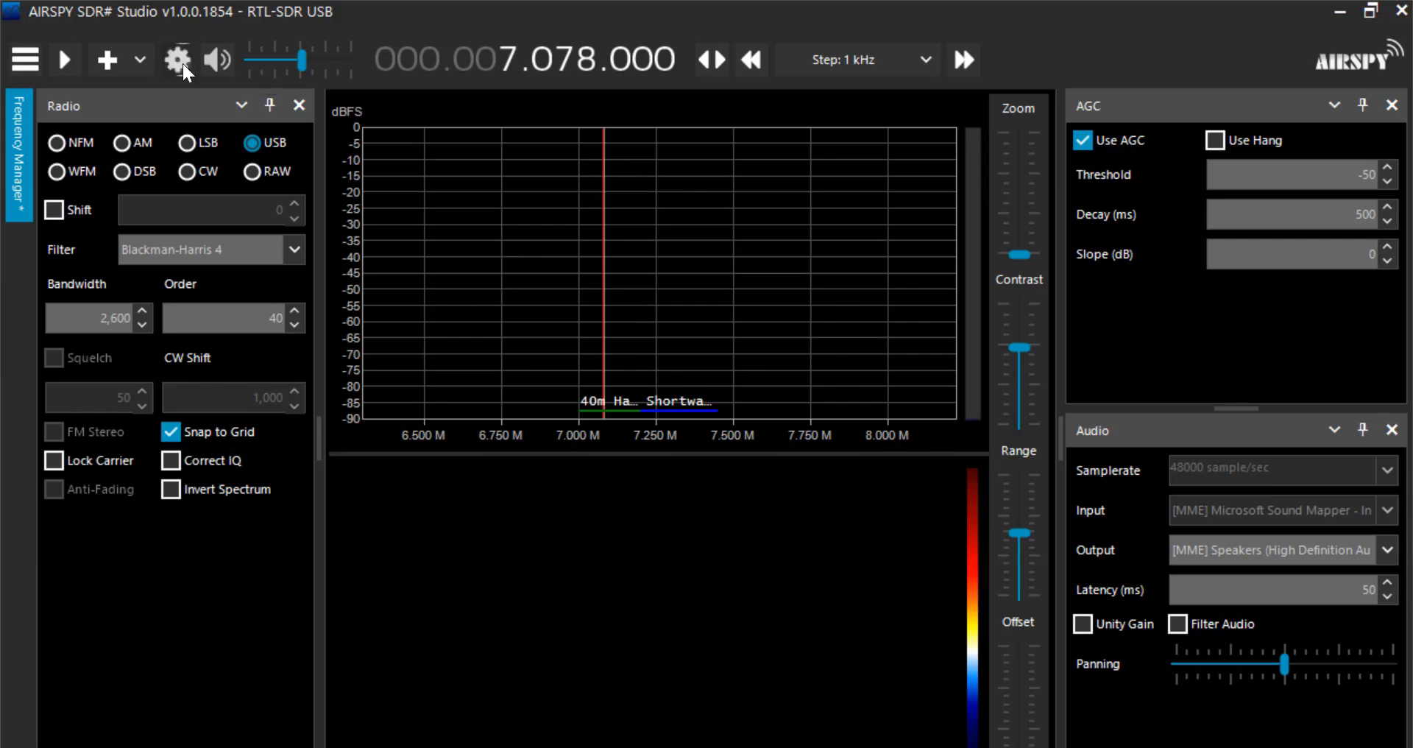
{"action": "left_click", "coordinate": [400, 248]}
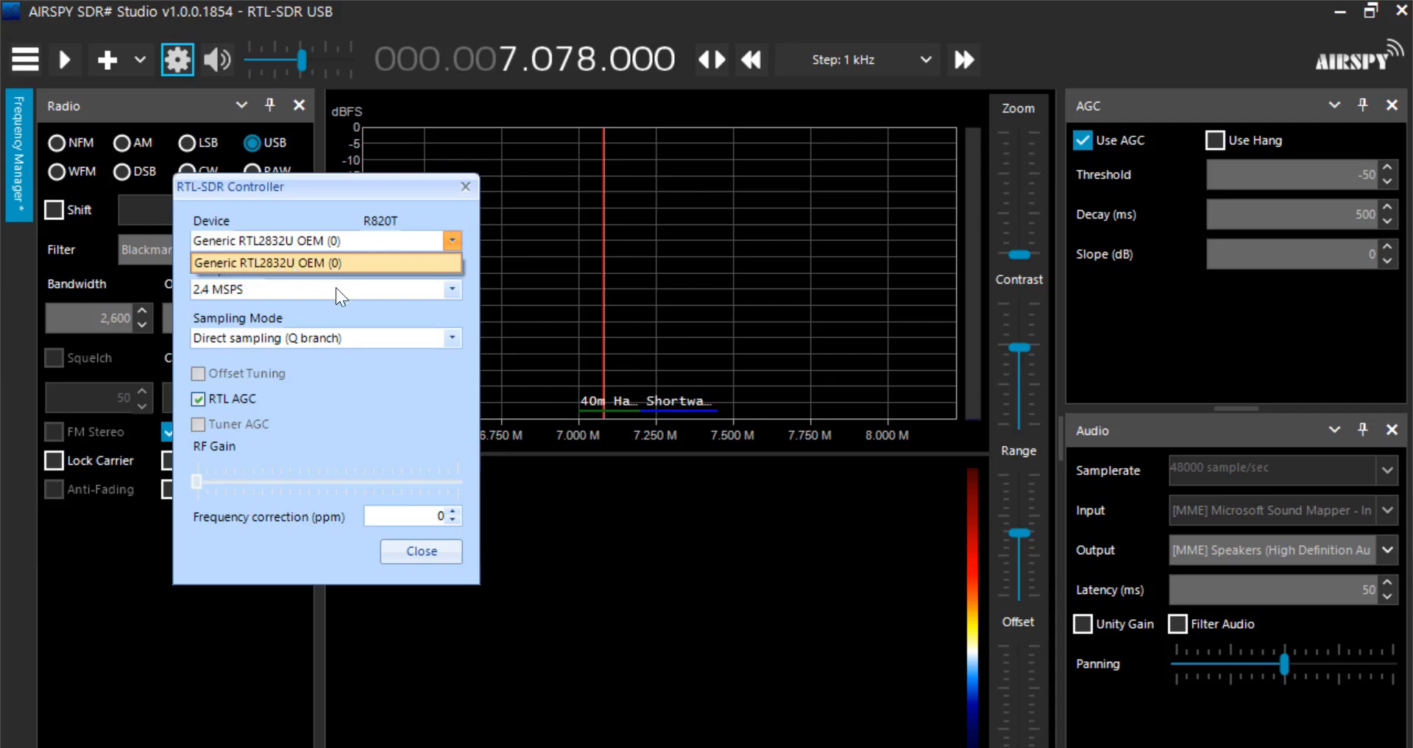
{"action": "left_click", "coordinate": [311, 272]}
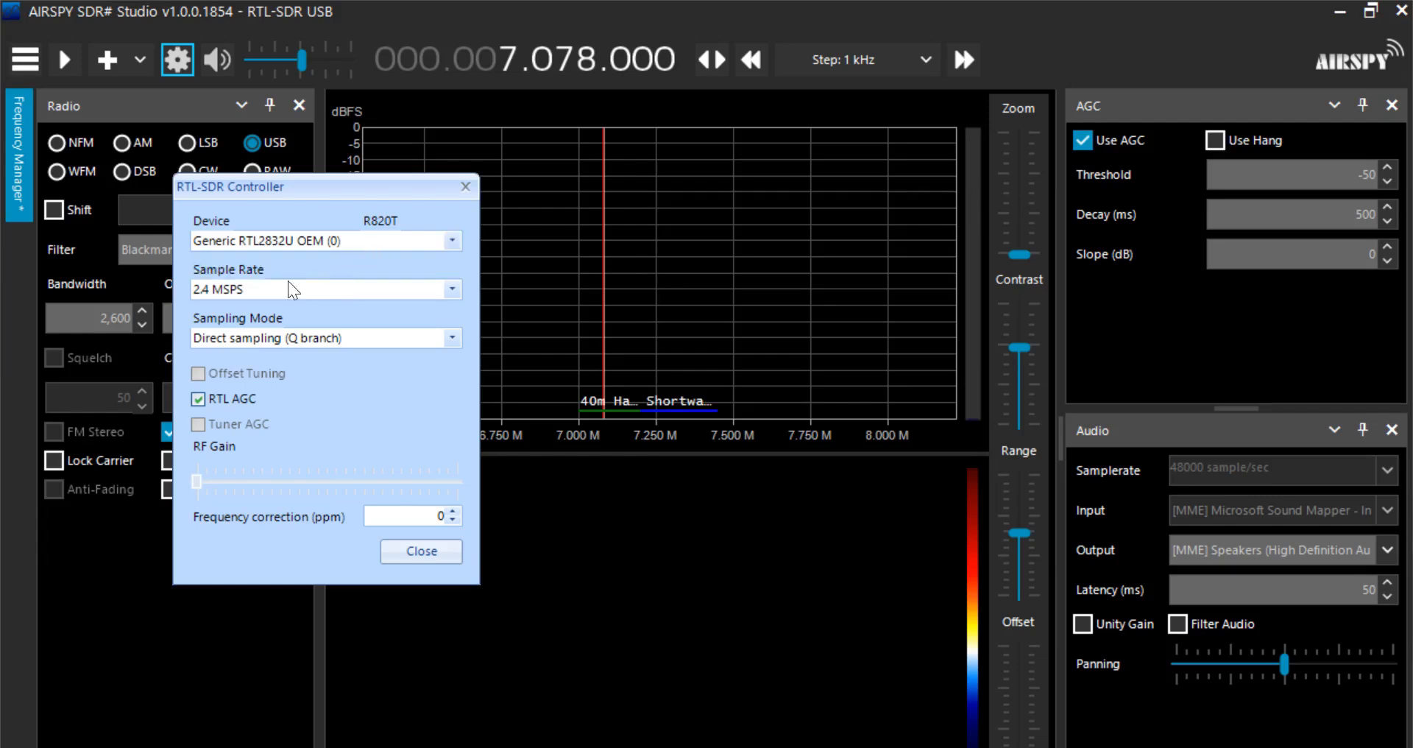
{"action": "left_click", "coordinate": [249, 293]}
{"action": "left_click", "coordinate": [249, 302]}
{"action": "left_click", "coordinate": [271, 340]}
{"action": "left_click", "coordinate": [266, 364]}
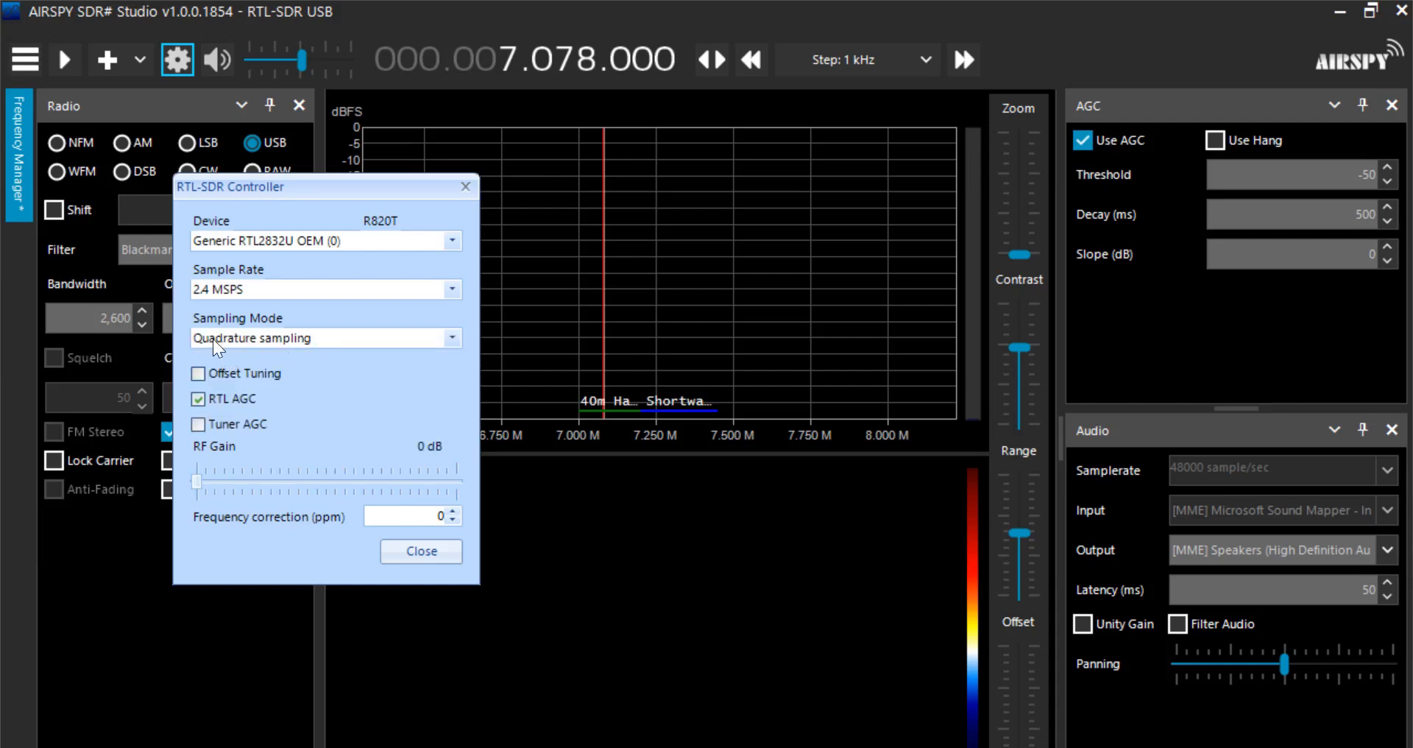
{"action": "left_click", "coordinate": [452, 338]}
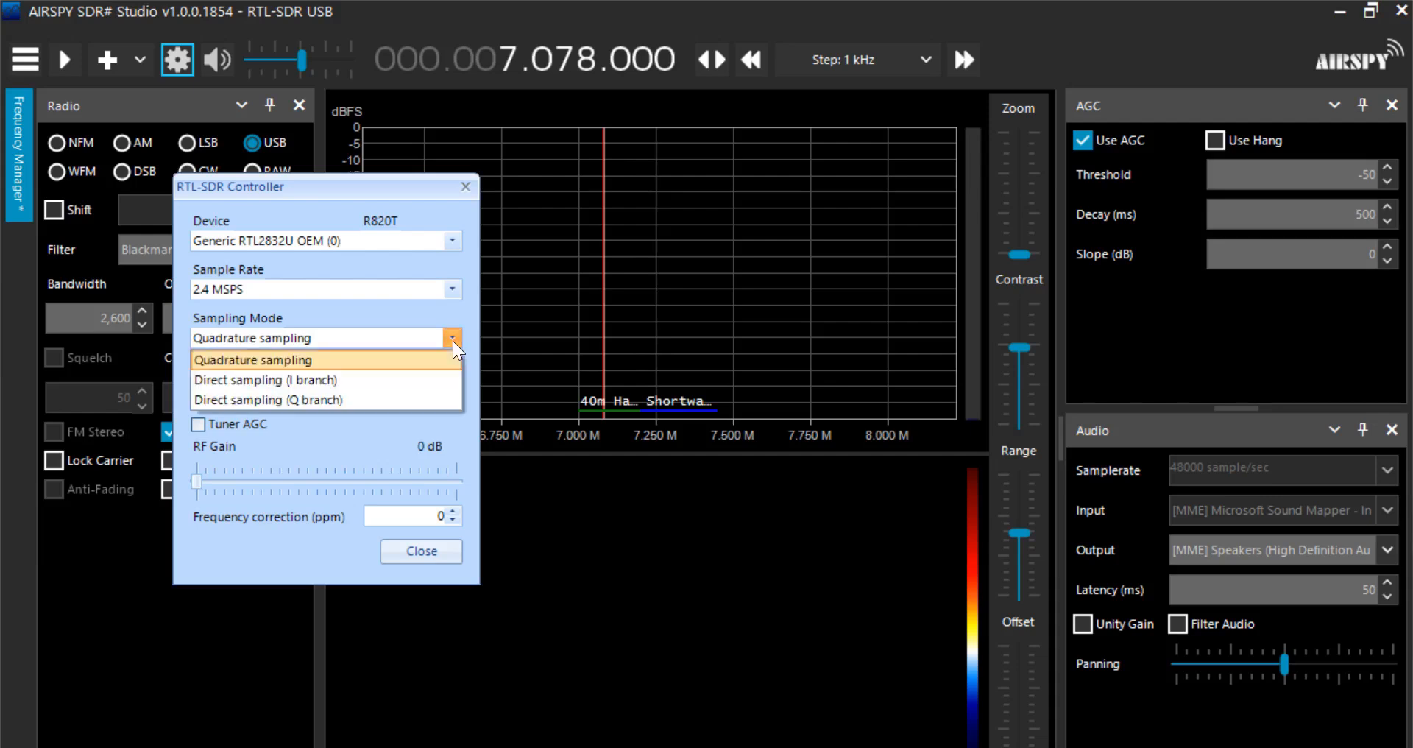
{"action": "left_click", "coordinate": [360, 399]}
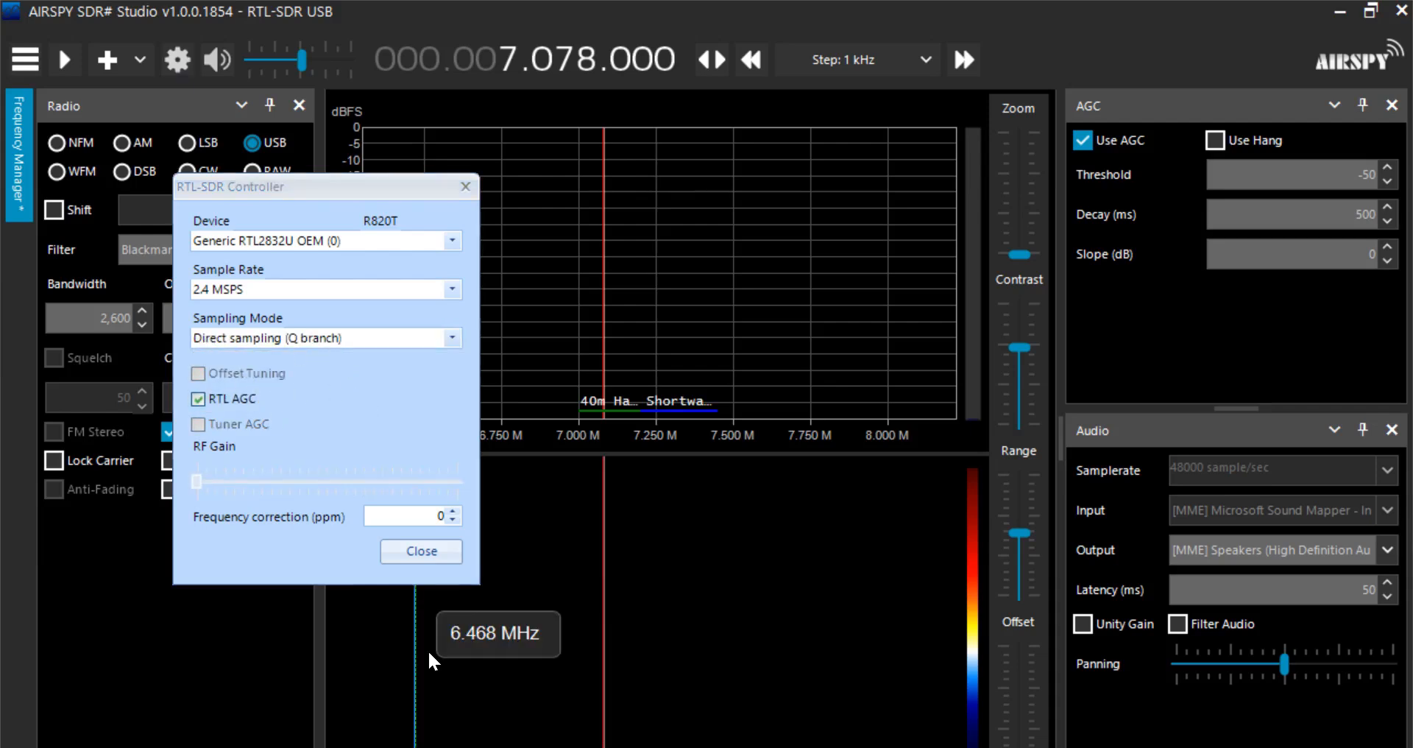
{"action": "left_click", "coordinate": [421, 551]}
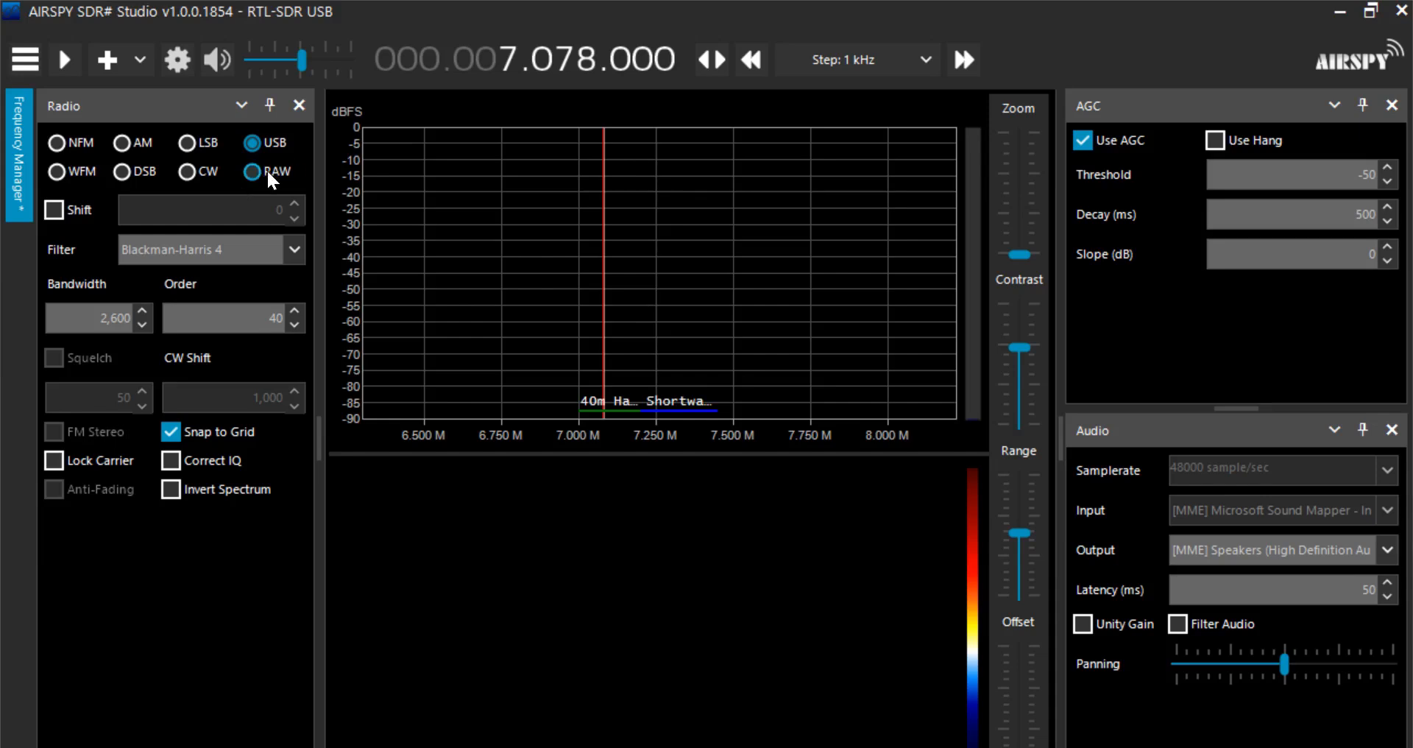
Switch the radio mode to LSB, tune to 7.178.000 MHz and start reception
{"action": "left_click", "coordinate": [187, 147]}
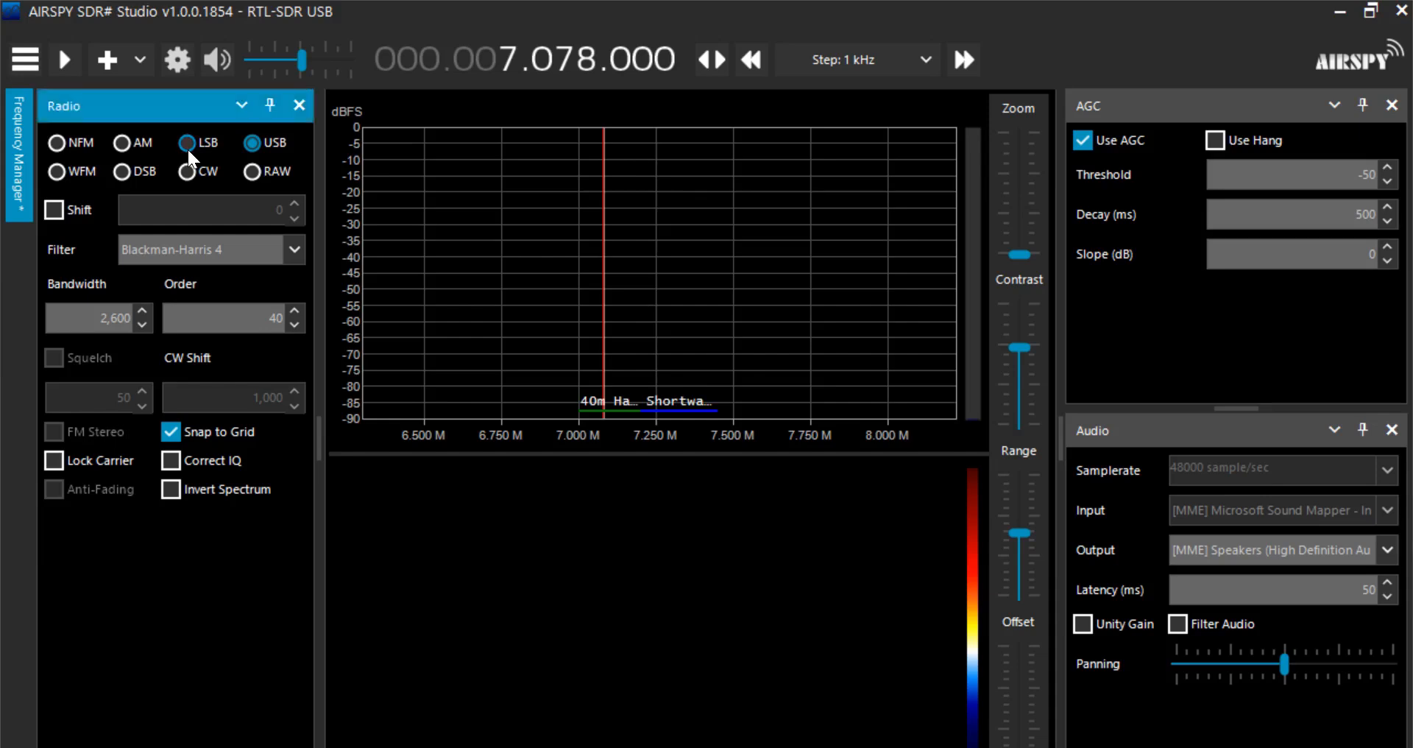
{"action": "left_click", "coordinate": [250, 144]}
{"action": "left_click", "coordinate": [201, 140]}
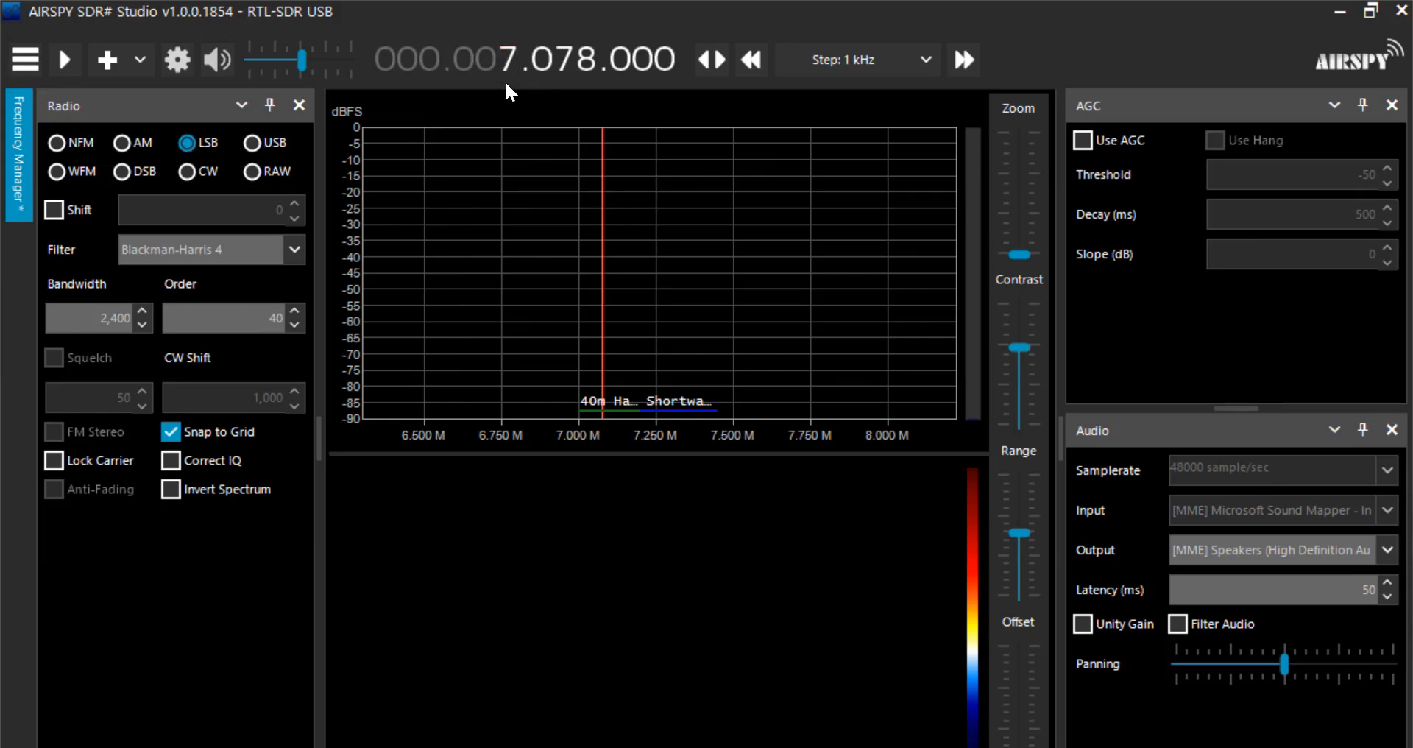
{"action": "left_click", "coordinate": [539, 54]}
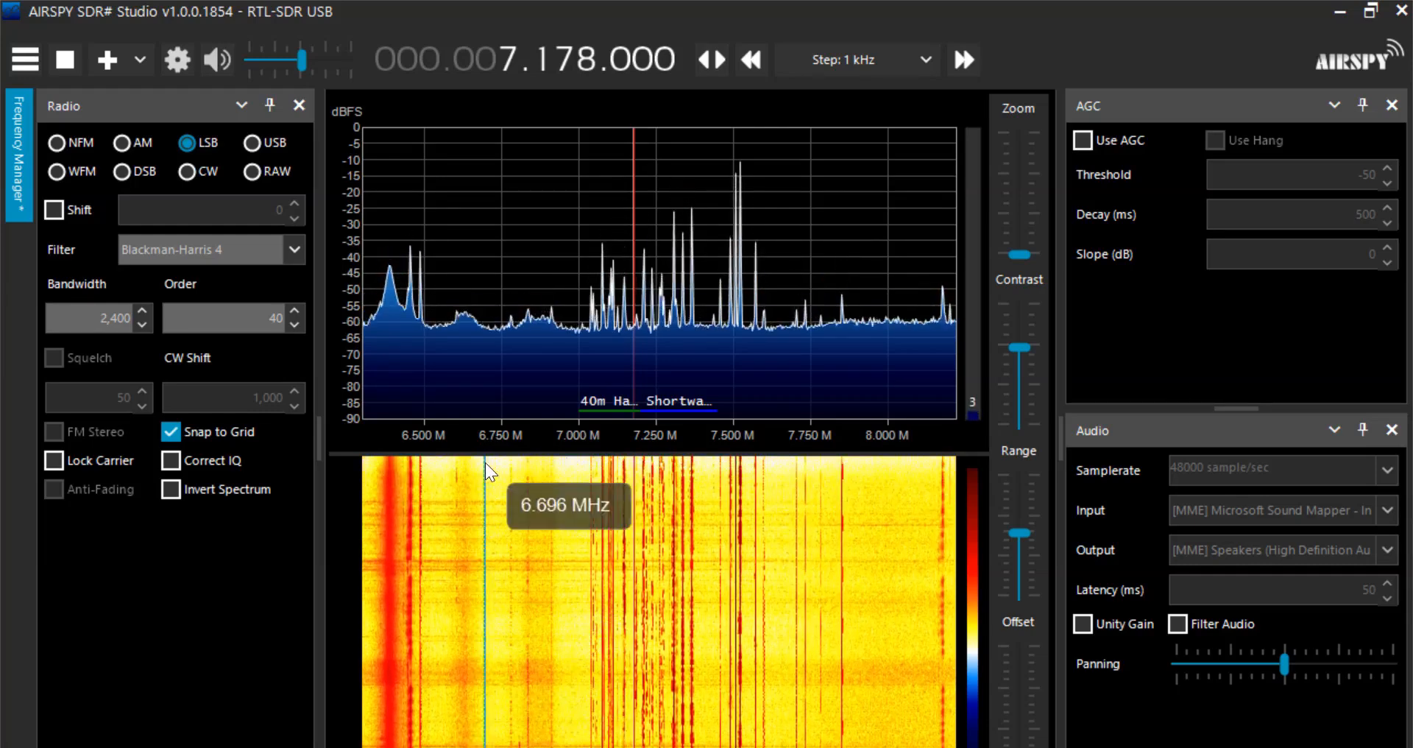
Zoom the spectrum in on the 40m ham band and tune to 7.147, 7.208 and 7.177 MHz in turn
{"action": "left_click", "coordinate": [1022, 251]}
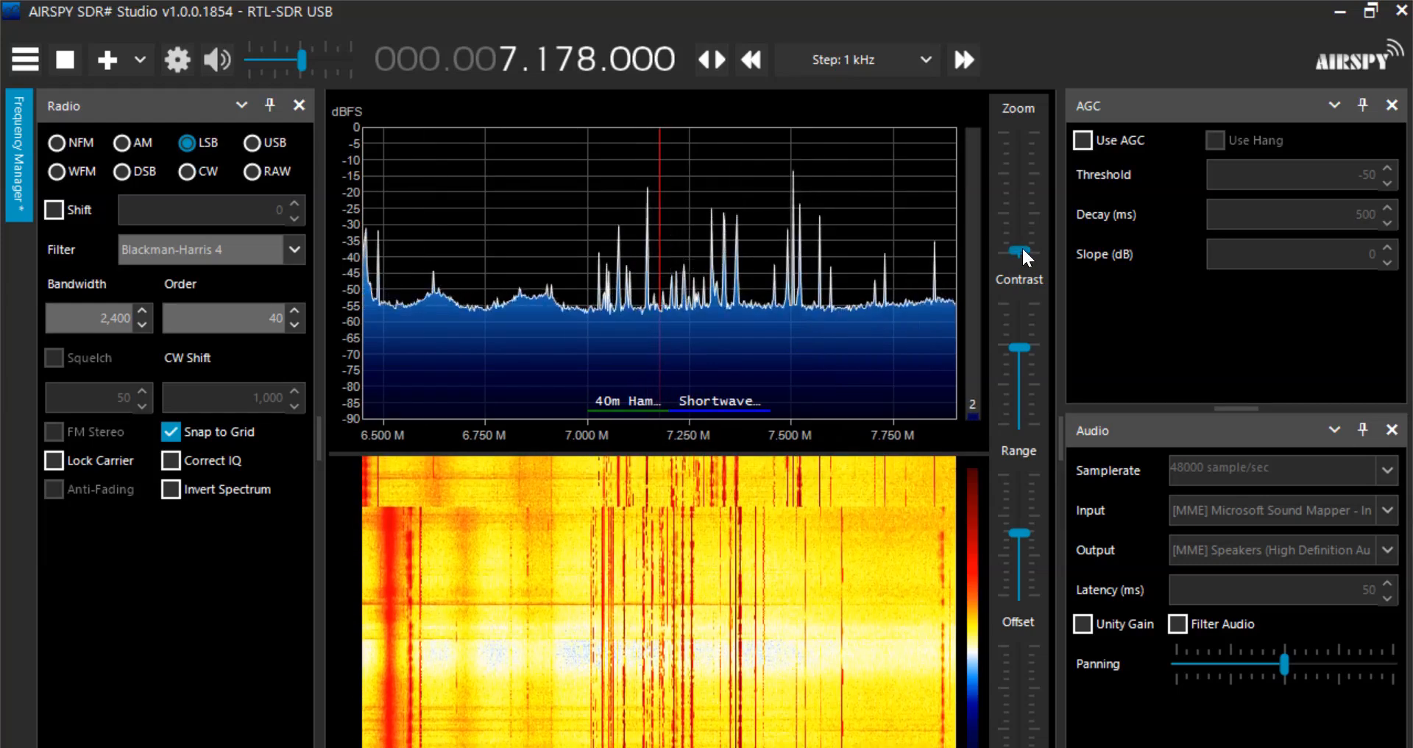
{"action": "left_click_drag", "start_coordinate": [1022, 249], "coordinate": [1020, 231]}
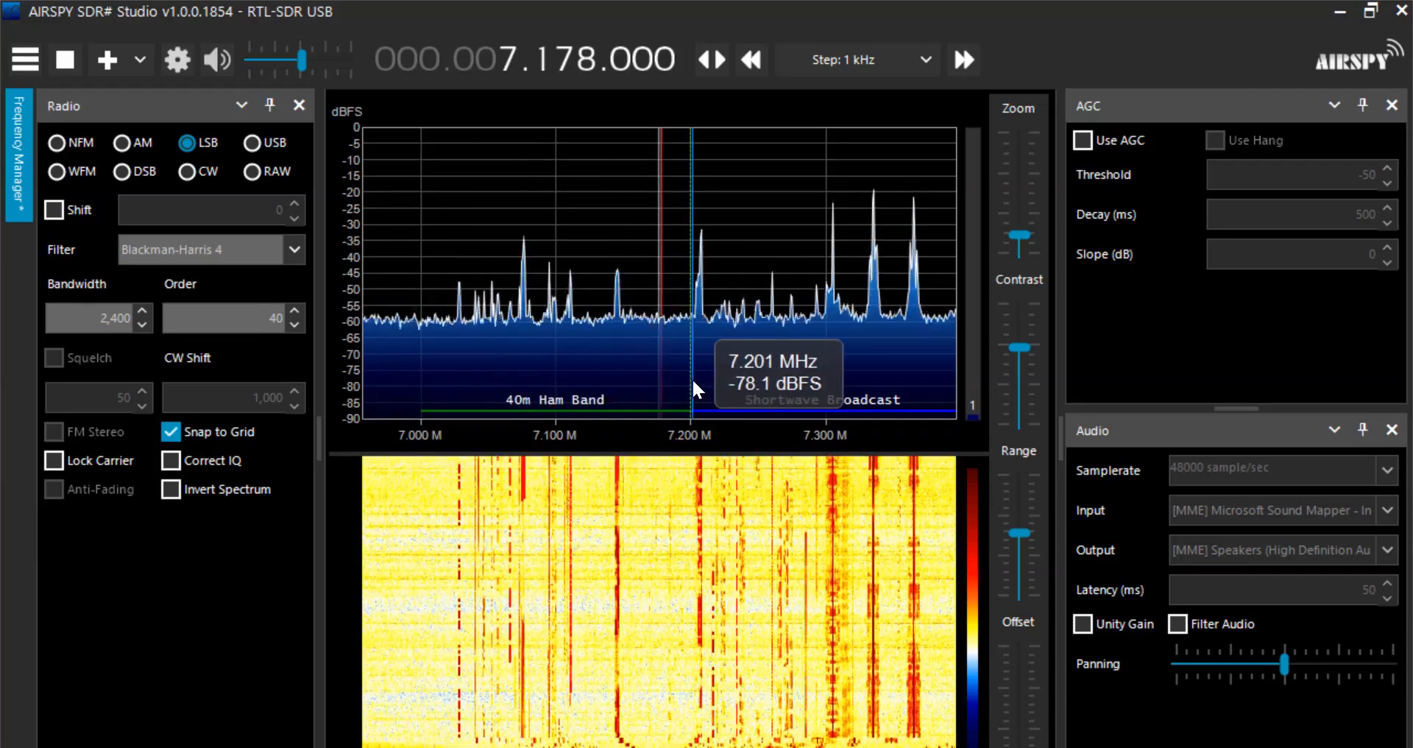
{"action": "left_click", "coordinate": [619, 327]}
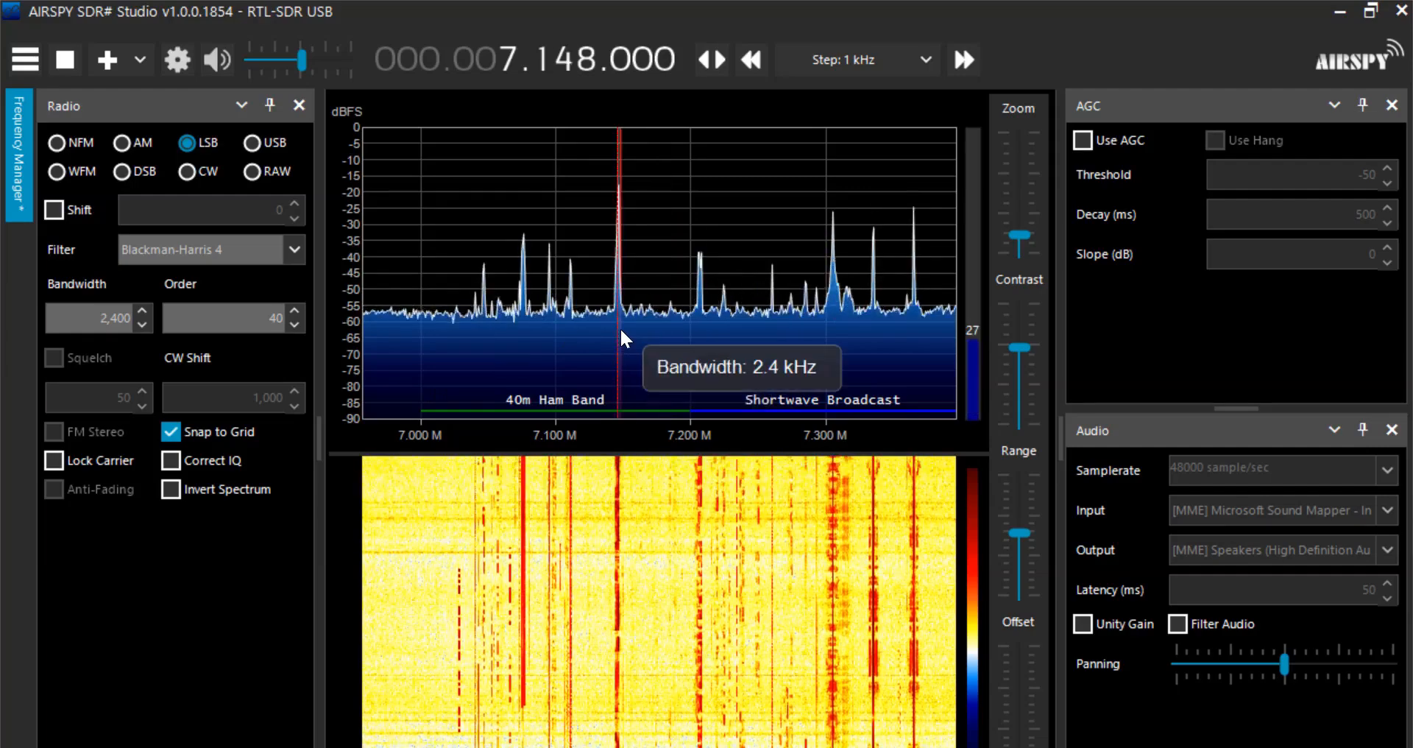
{"action": "left_click", "coordinate": [755, 66]}
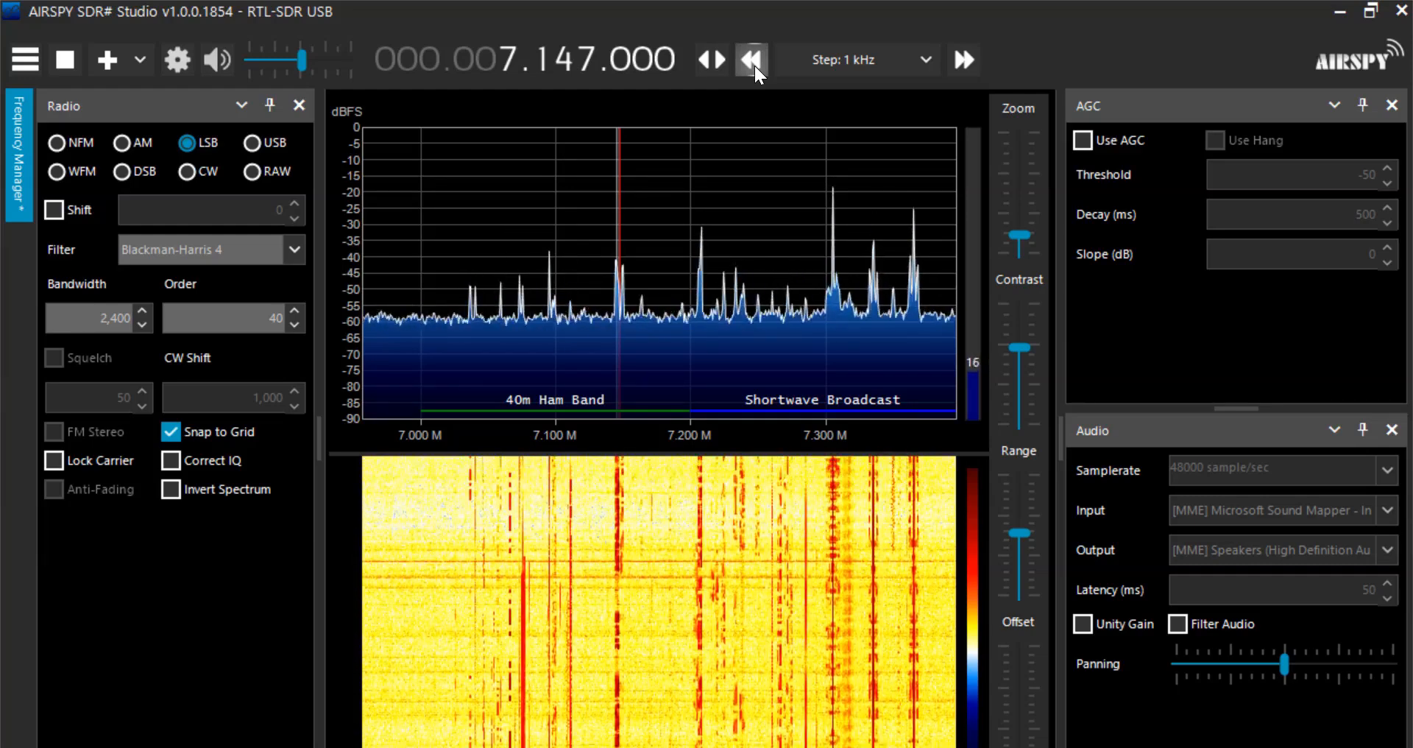
{"action": "left_click", "coordinate": [701, 282]}
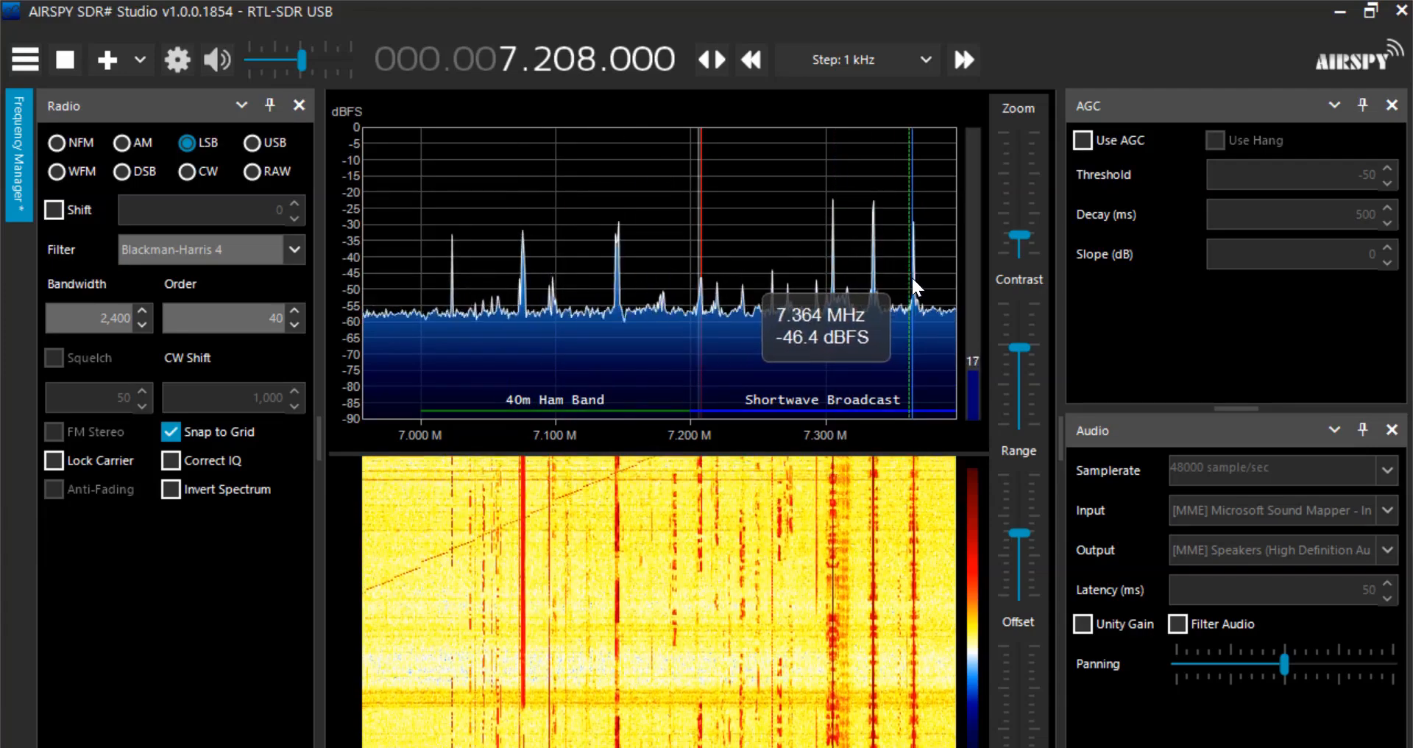
{"action": "left_click", "coordinate": [659, 276]}
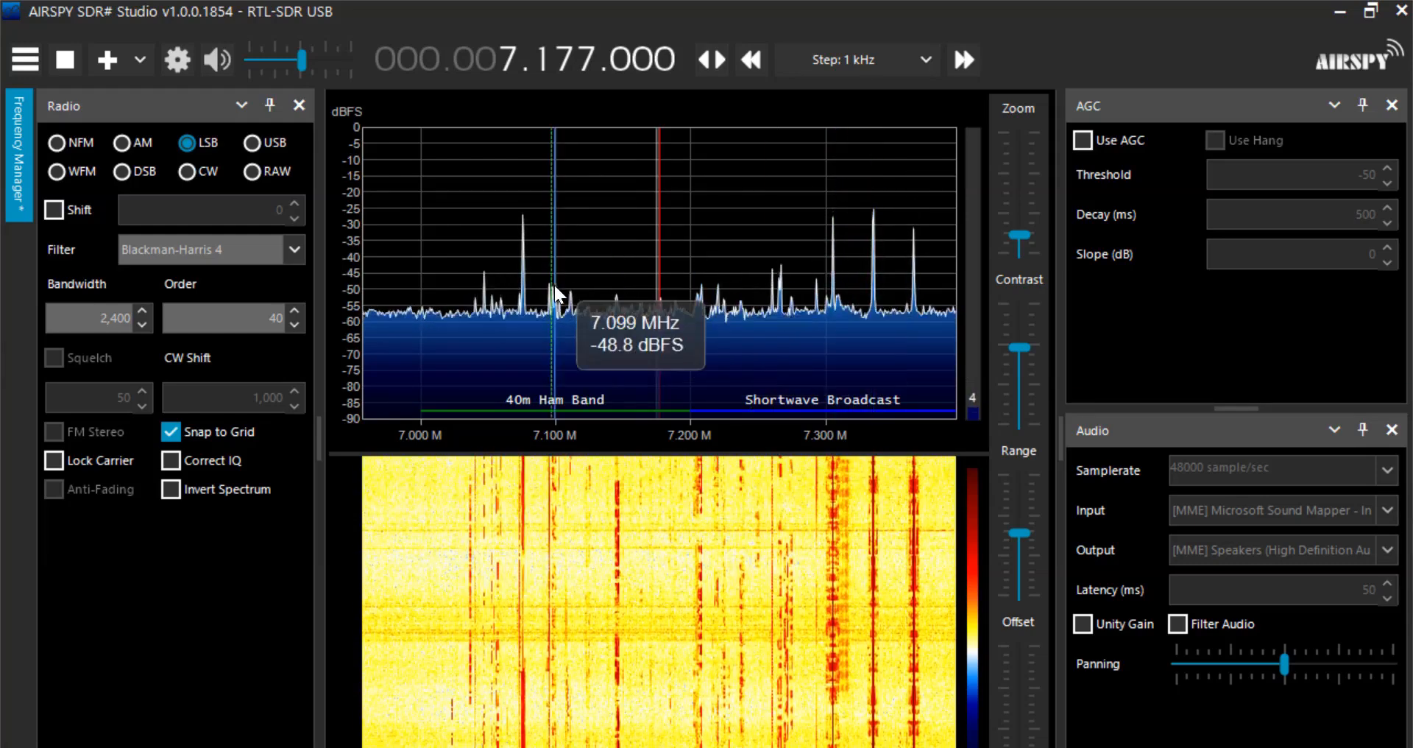
Receive the shortwave broadcast signals at 7.365 MHz and 7.335 MHz in AM mode
{"action": "left_click", "coordinate": [124, 143]}
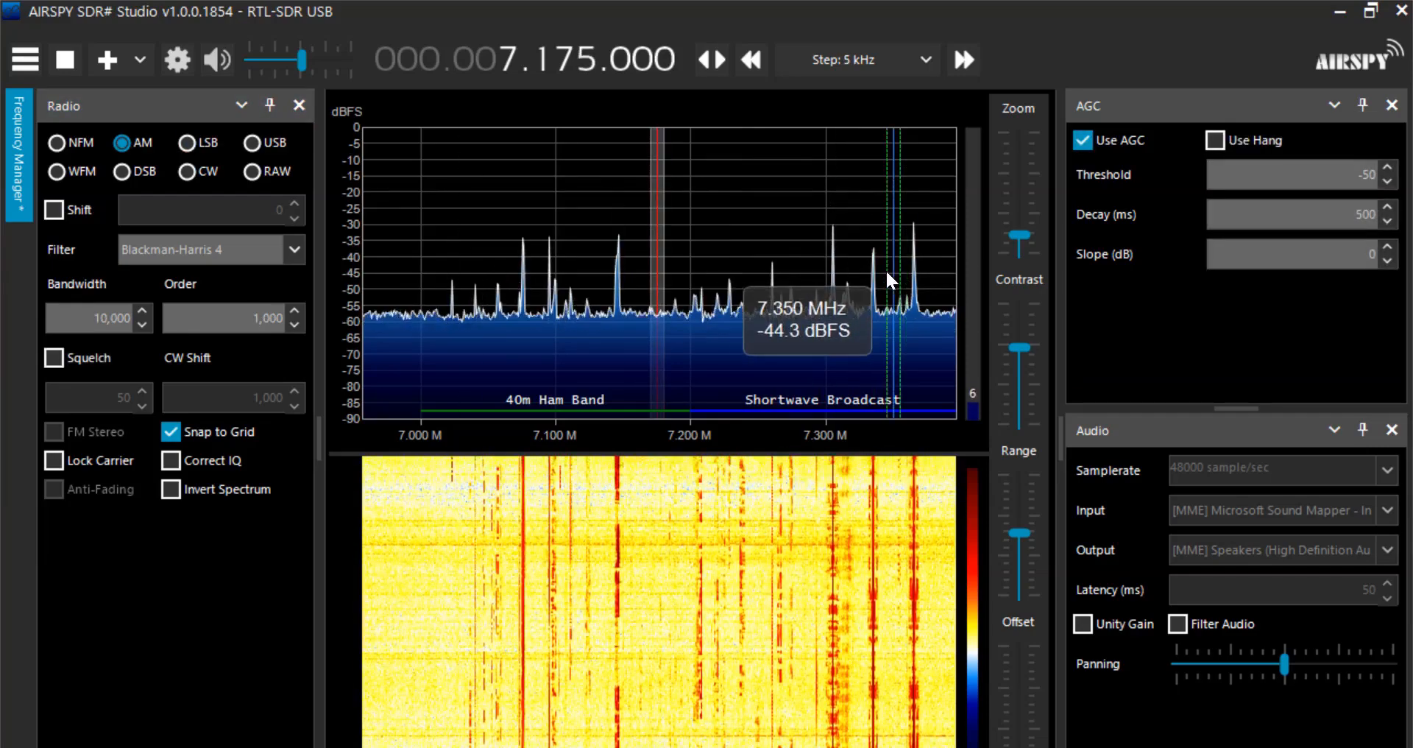
{"action": "left_click", "coordinate": [913, 268]}
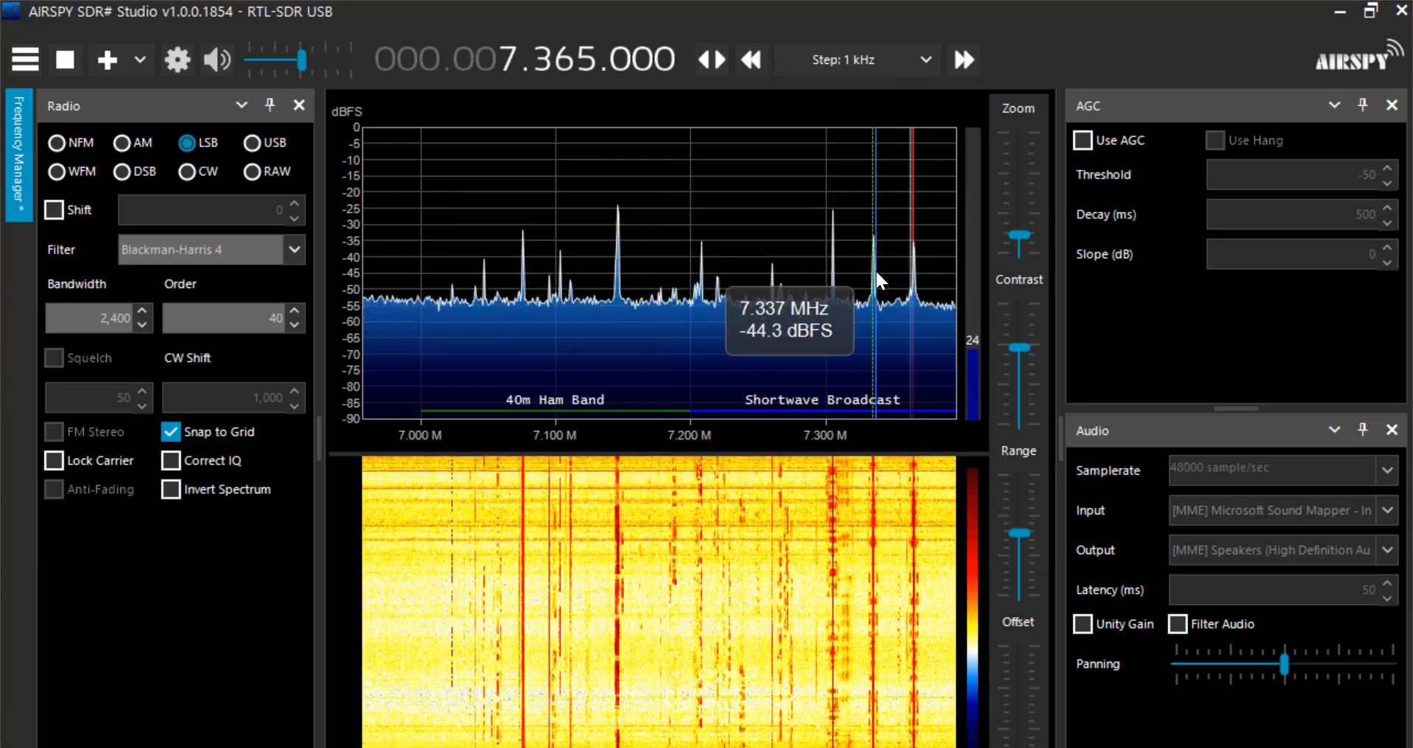
{"action": "left_click", "coordinate": [122, 146]}
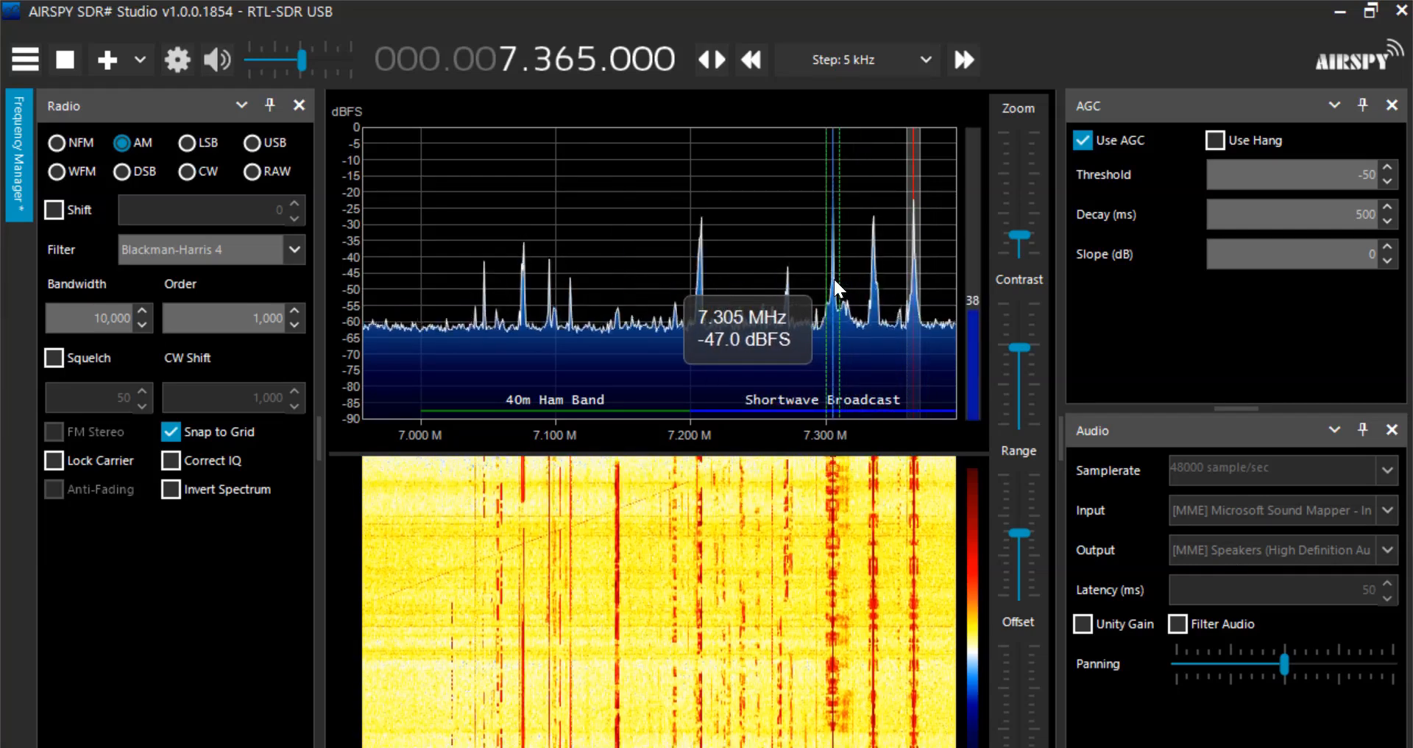
{"action": "left_click", "coordinate": [875, 281]}
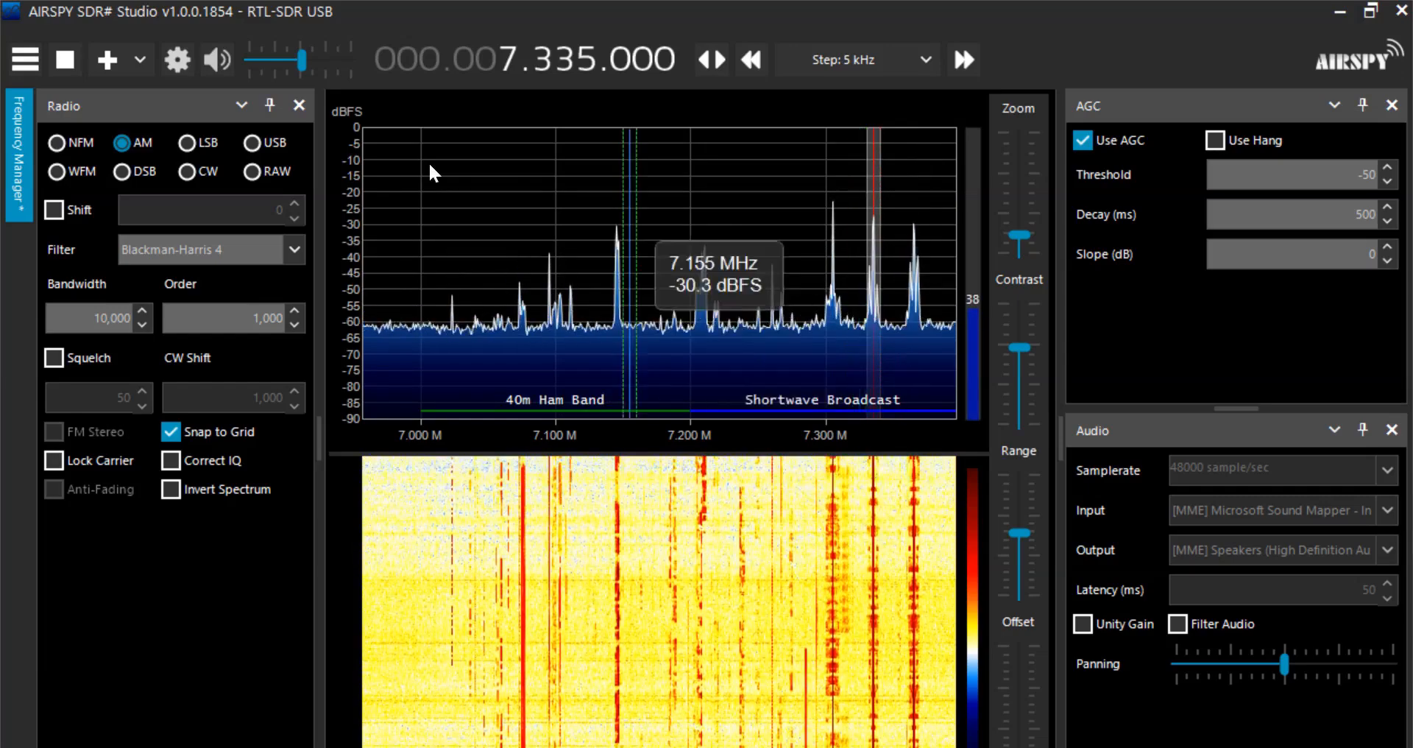
Return to the 40m ham band and receive the signal at 7.150 MHz in LSB mode
{"action": "mouse_move", "coordinate": [334, 144]}
{"action": "left_mouse_down"}
{"action": "mouse_move", "coordinate": [190, 147]}
{"action": "mouse_move", "coordinate": [416, 179]}
{"action": "left_mouse_up"}
{"action": "left_click", "coordinate": [417, 179]}
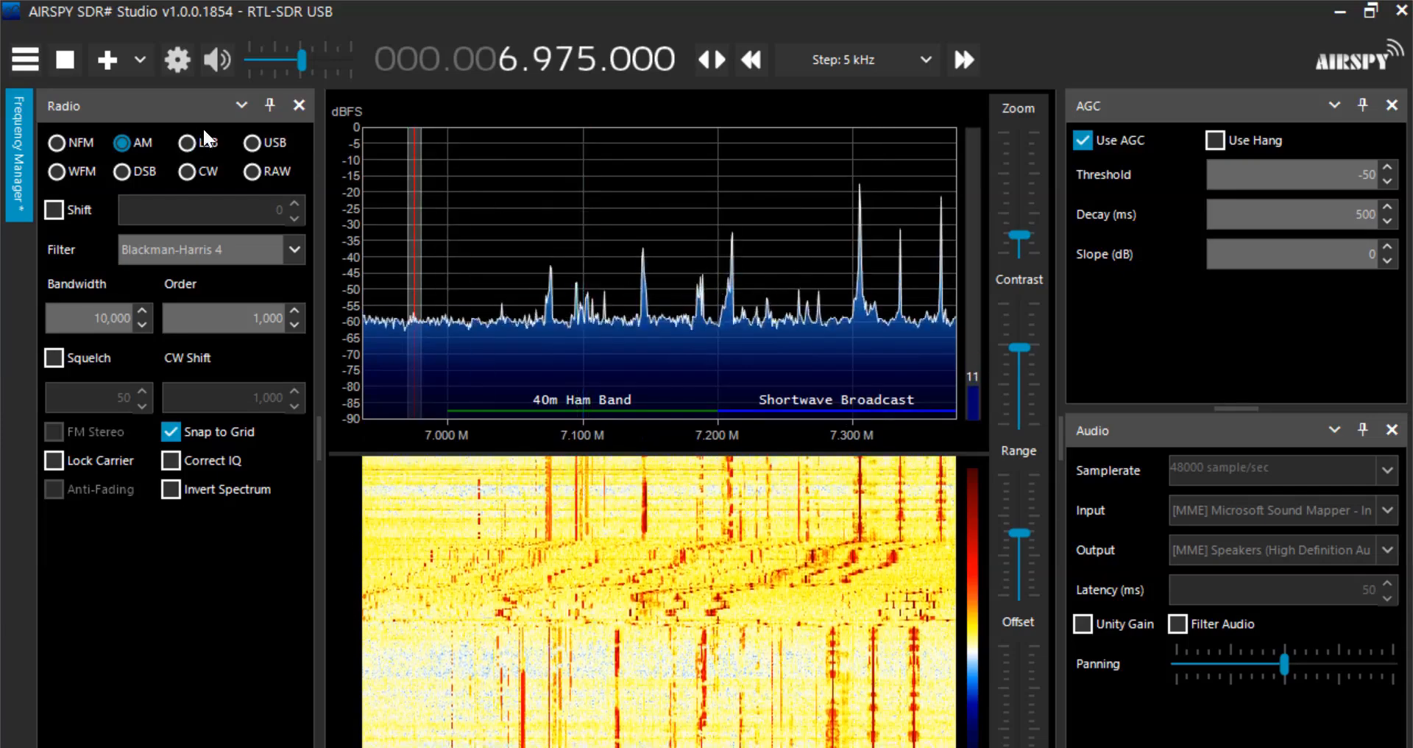
{"action": "left_click", "coordinate": [187, 142]}
{"action": "left_click", "coordinate": [651, 283]}
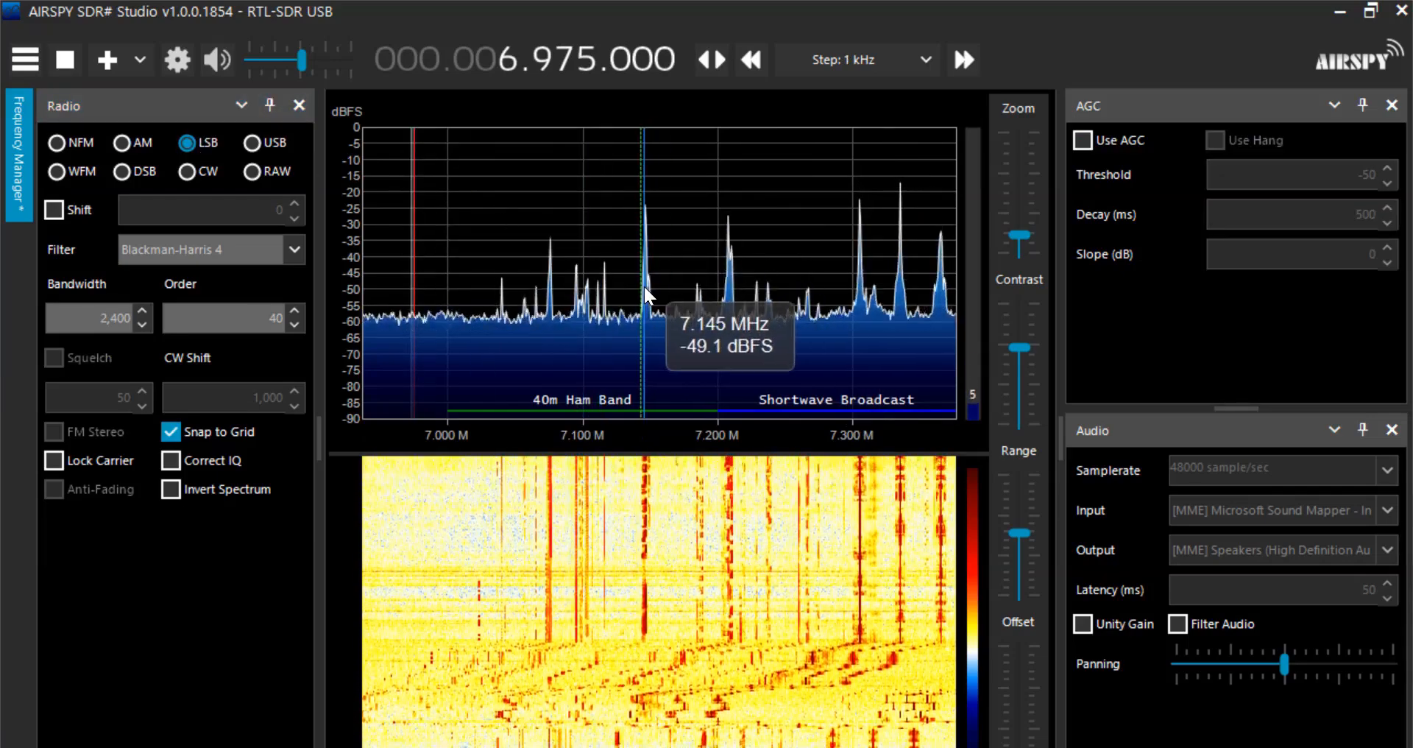
{"action": "left_click", "coordinate": [649, 290]}
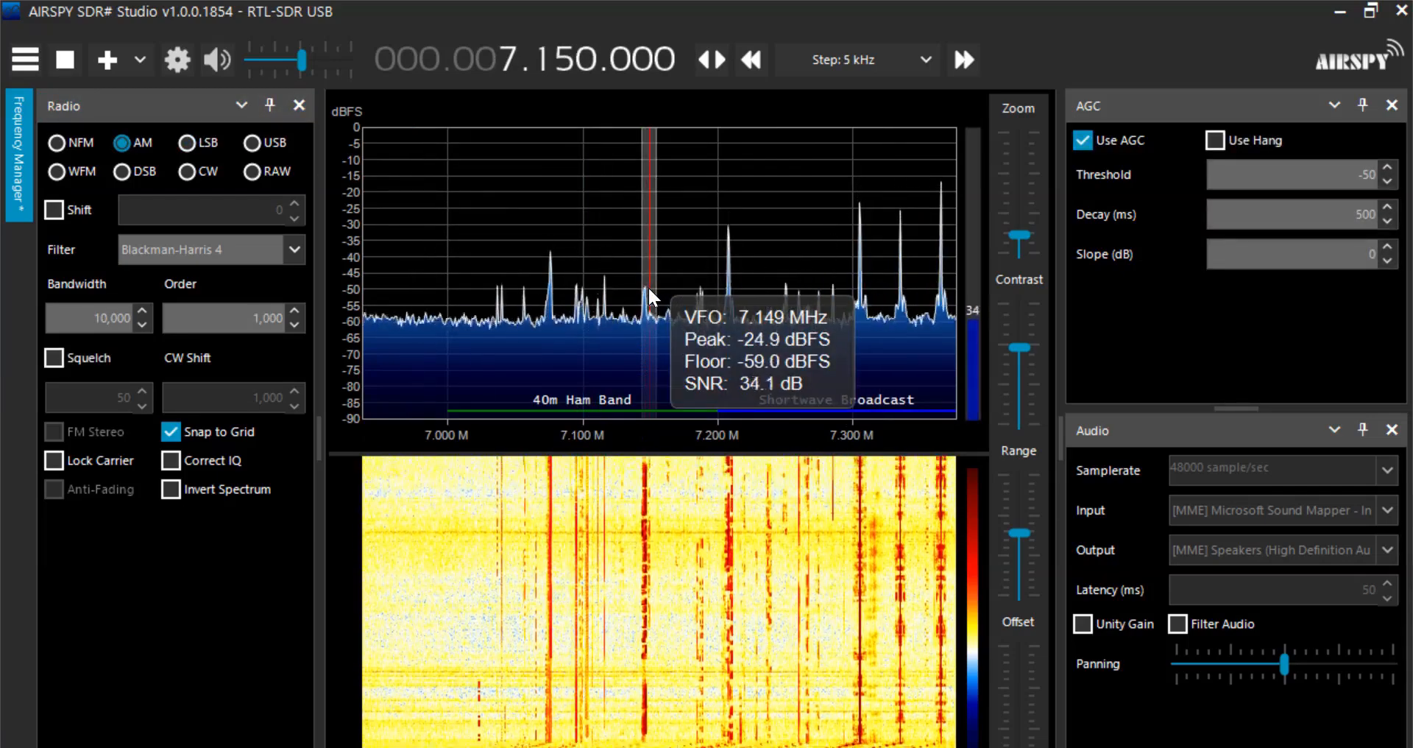
{"action": "left_click", "coordinate": [186, 147]}
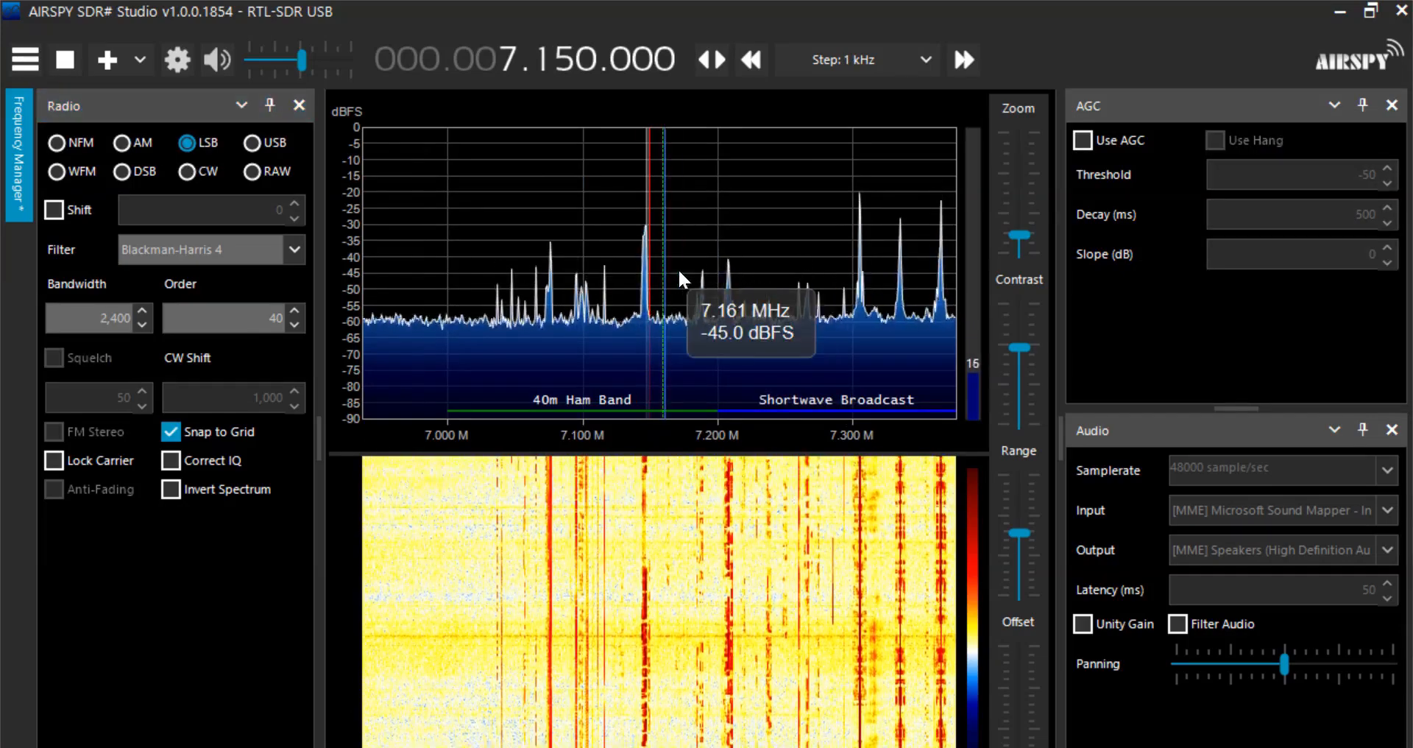
Tune to the signal near 7.210 MHz in LSB mode and fine-tune it down to 7.208 MHz
{"action": "left_click", "coordinate": [731, 285]}
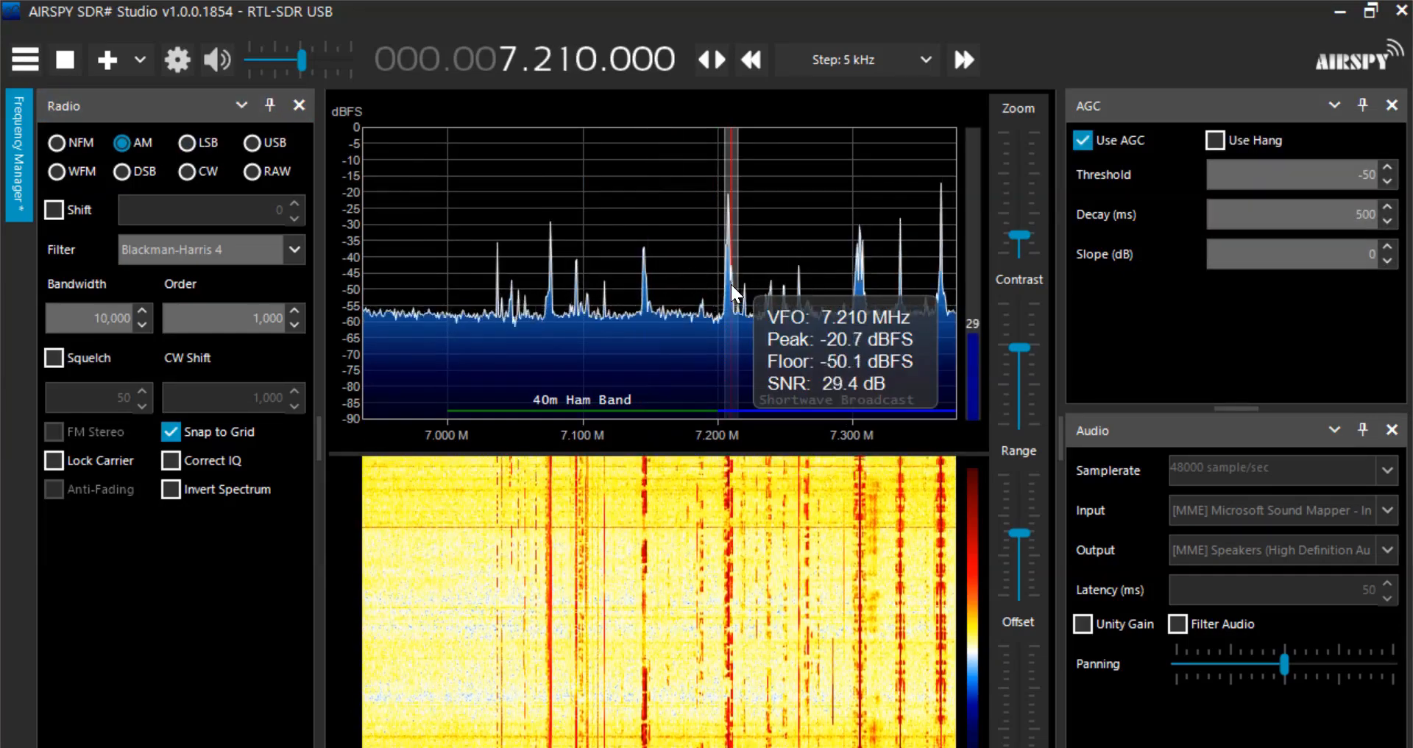
{"action": "left_click", "coordinate": [187, 141]}
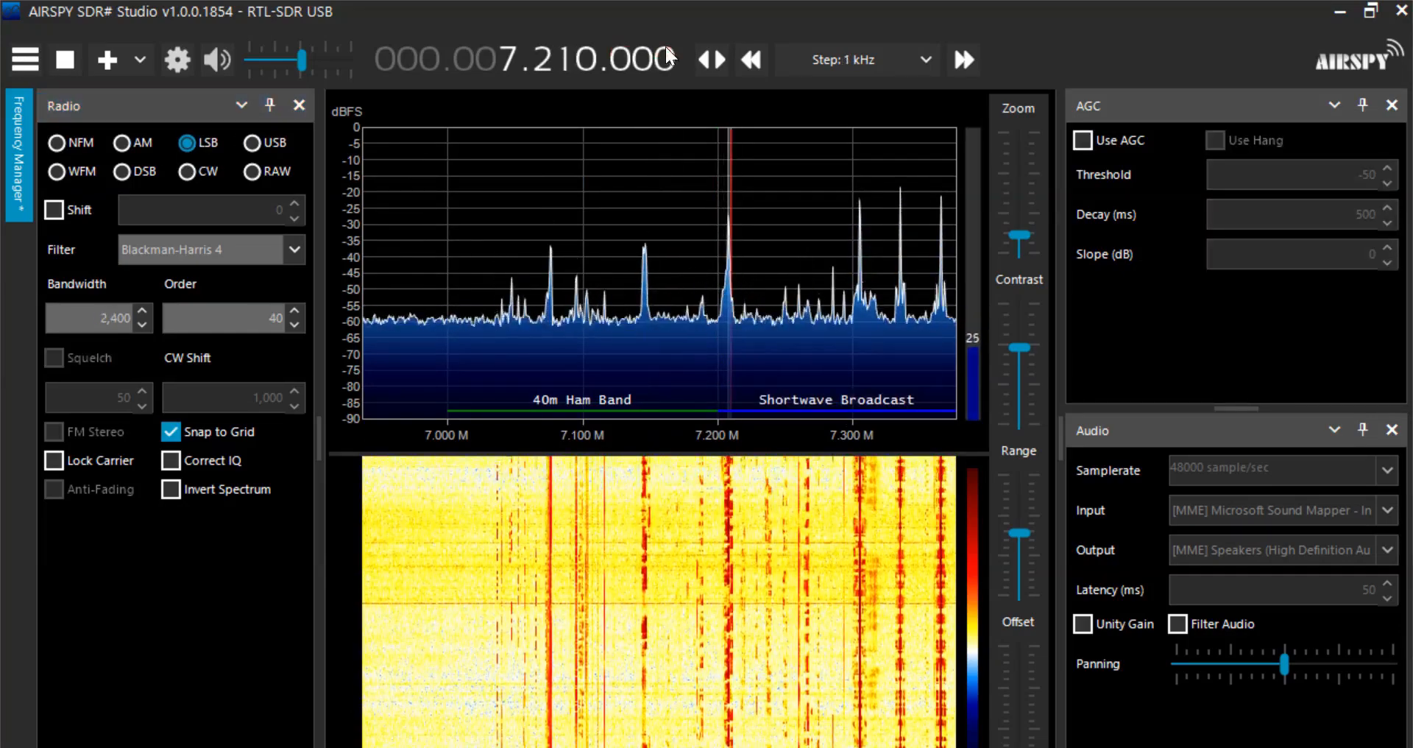
{"action": "left_click", "coordinate": [751, 63]}
{"action": "left_click", "coordinate": [751, 62]}
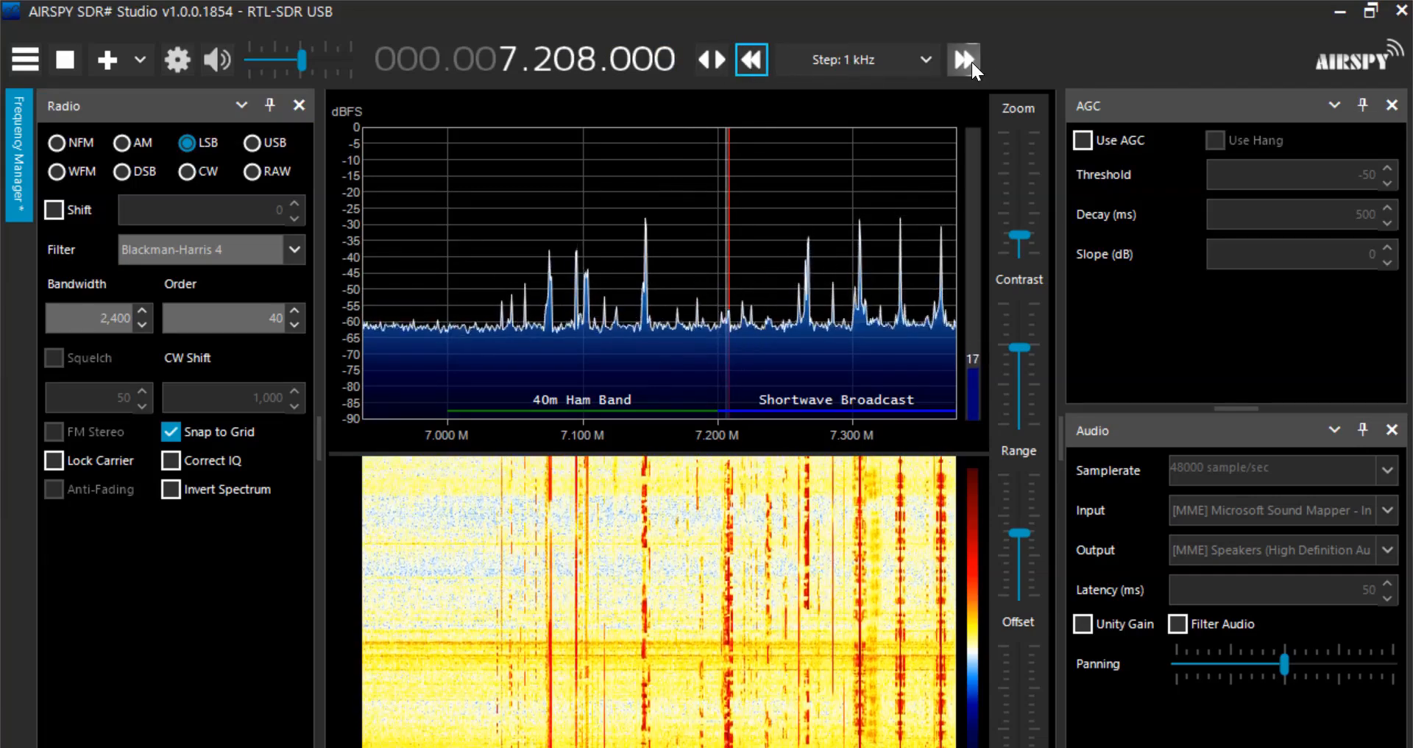
Step the tuned frequency down in 1 kHz increments to 7.184 MHz
{"action": "left_click", "coordinate": [751, 62]}
{"action": "left_click", "coordinate": [751, 62]}
{"action": "left_click", "coordinate": [750, 62]}
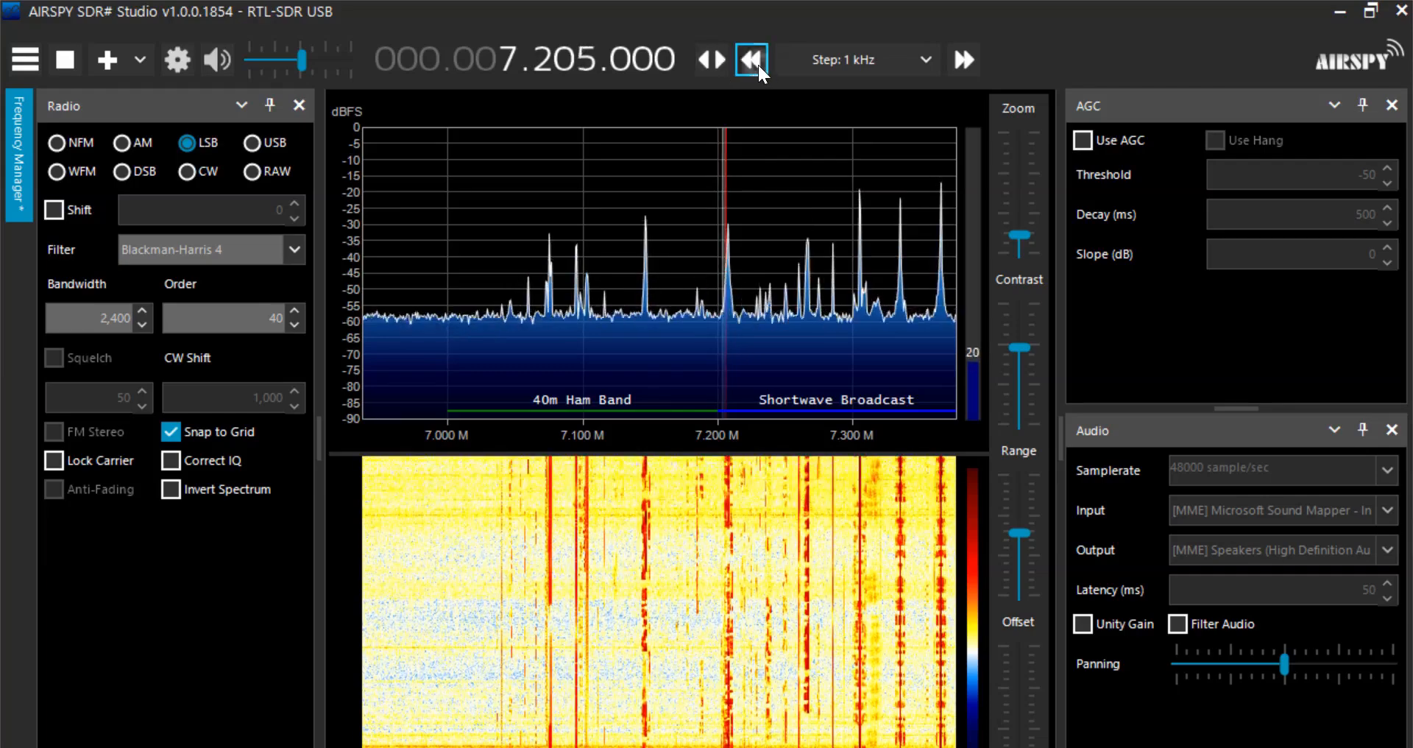
{"action": "left_click", "coordinate": [758, 65]}
{"action": "left_click", "coordinate": [758, 65]}
{"action": "left_click", "coordinate": [758, 64]}
{"action": "left_click", "coordinate": [758, 65]}
{"action": "left_click", "coordinate": [758, 65]}
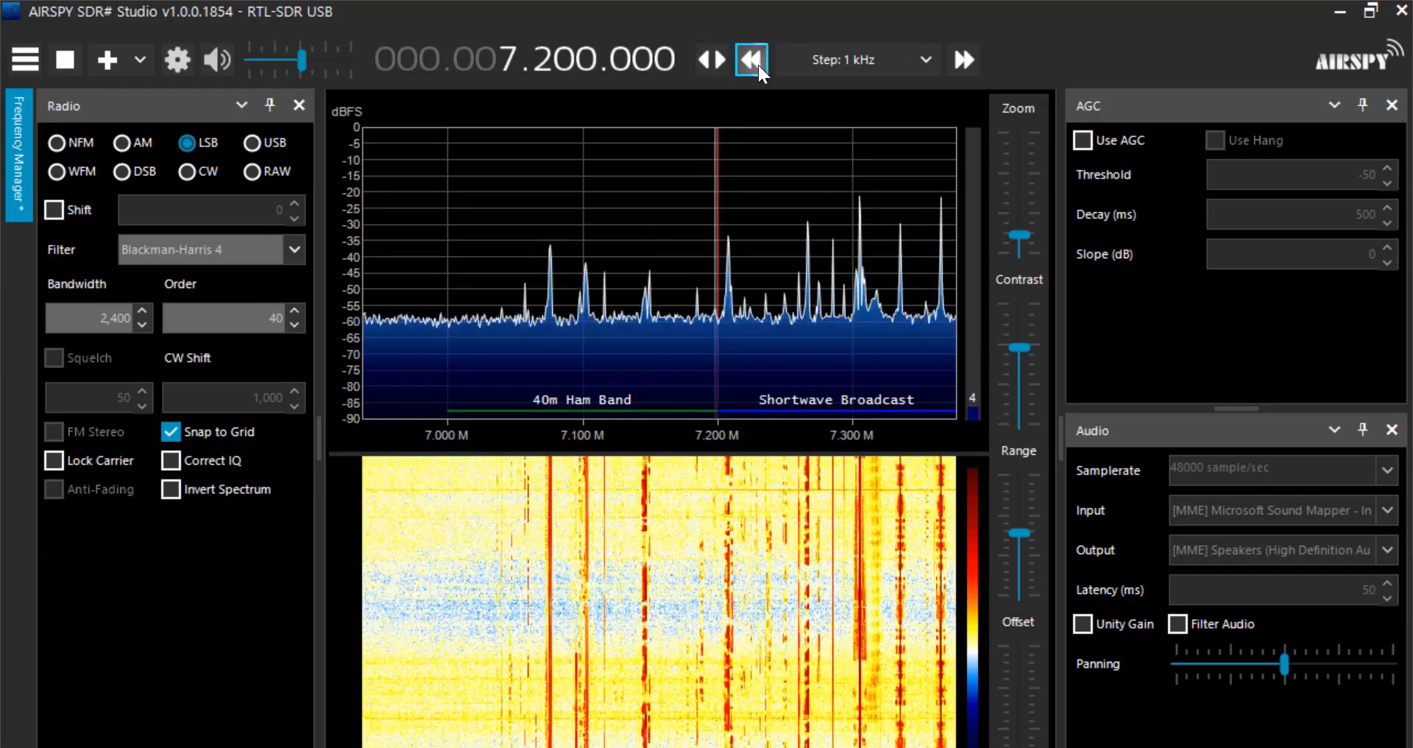
{"action": "left_click", "coordinate": [758, 64]}
{"action": "left_click", "coordinate": [758, 65]}
{"action": "left_click", "coordinate": [758, 65]}
{"action": "left_click", "coordinate": [758, 65]}
{"action": "left_click", "coordinate": [759, 65]}
{"action": "left_click", "coordinate": [758, 65]}
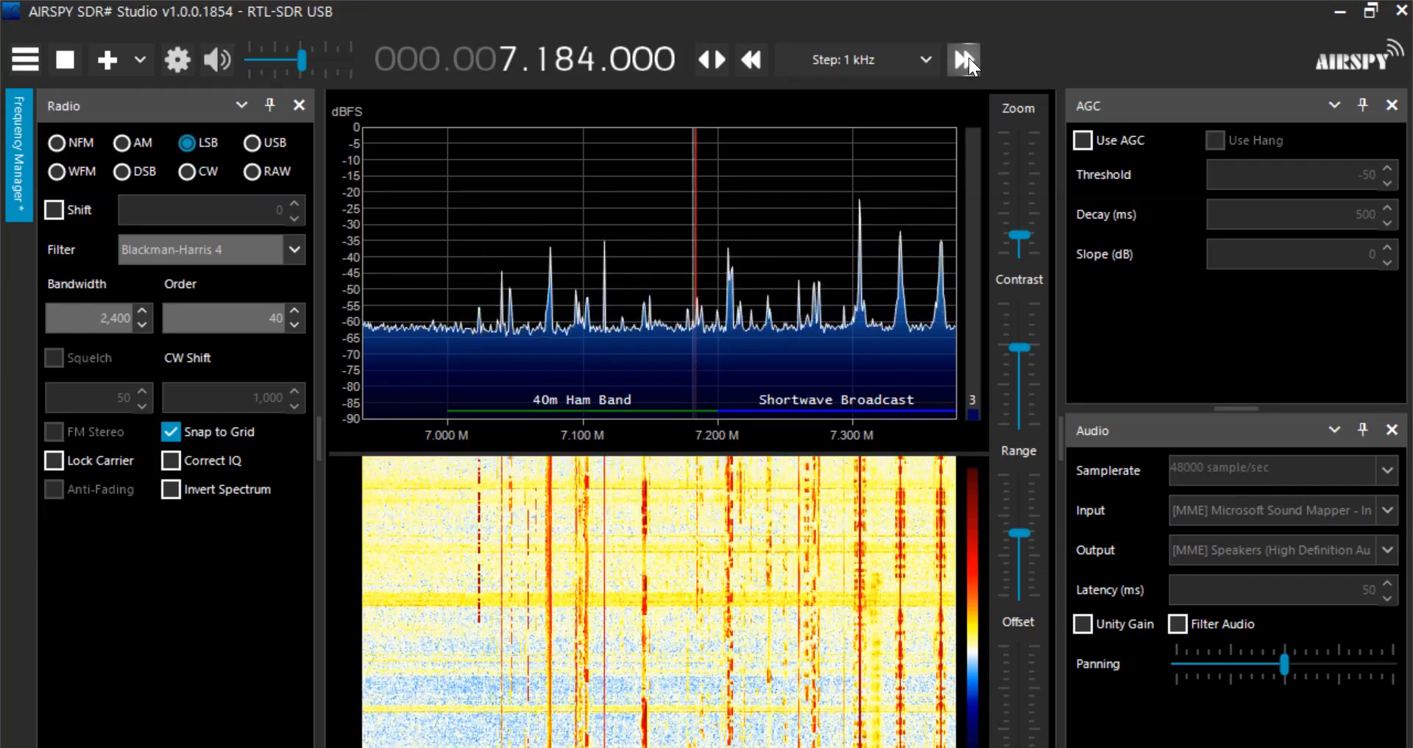
Tune into the 40m ham band at 7.140 MHz, set the tuning step to 10 Hz and step up to 7.144.600 MHz
{"action": "left_click", "coordinate": [656, 210]}
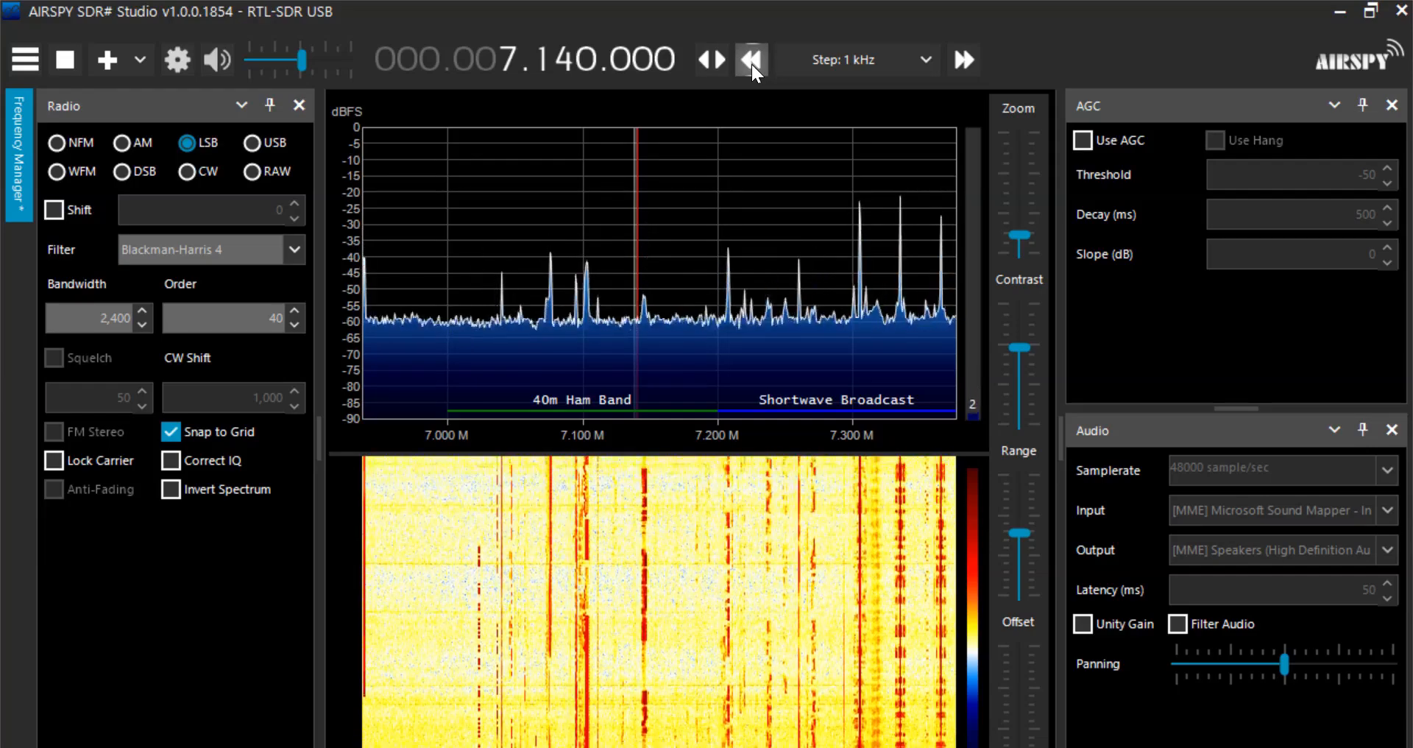
{"action": "left_click", "coordinate": [926, 62]}
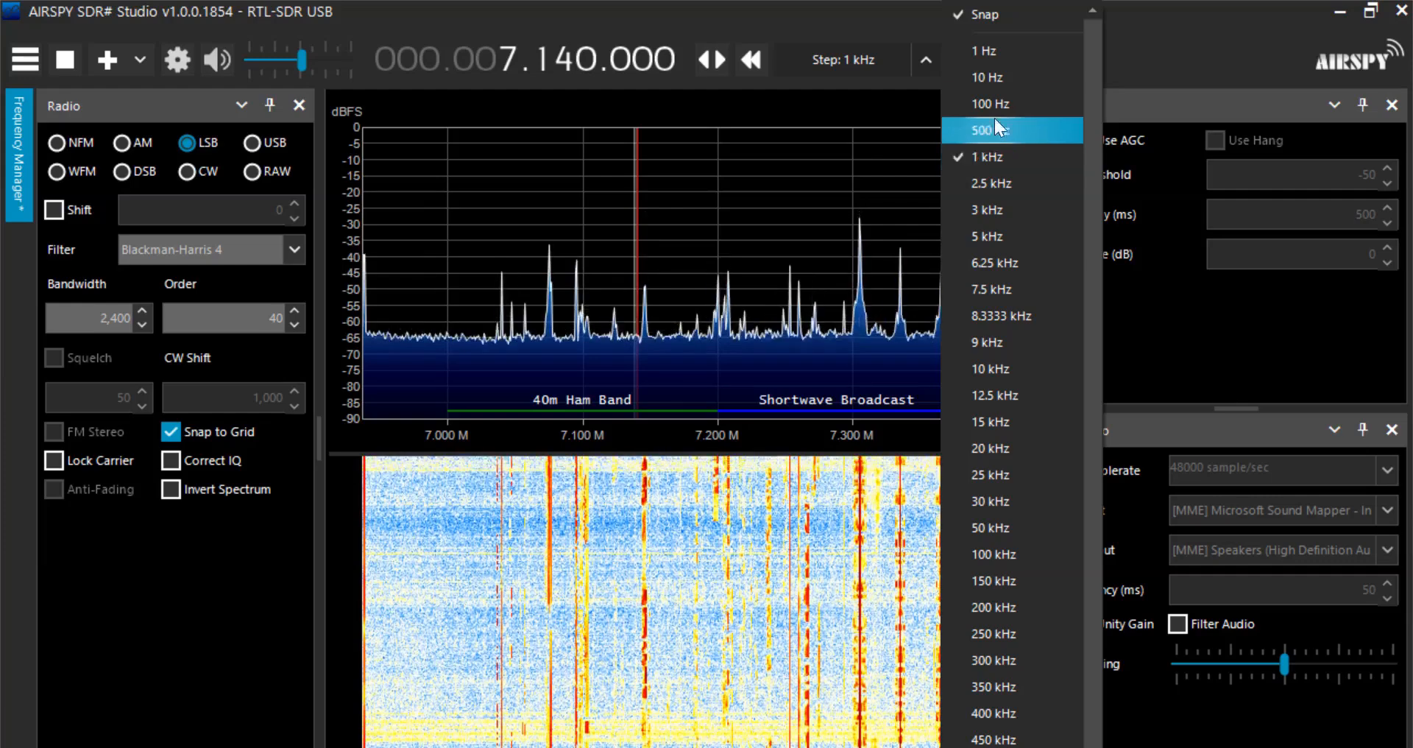
{"action": "left_click", "coordinate": [991, 77]}
{"action": "left_click", "coordinate": [968, 60]}
{"action": "left_click", "coordinate": [968, 60]}
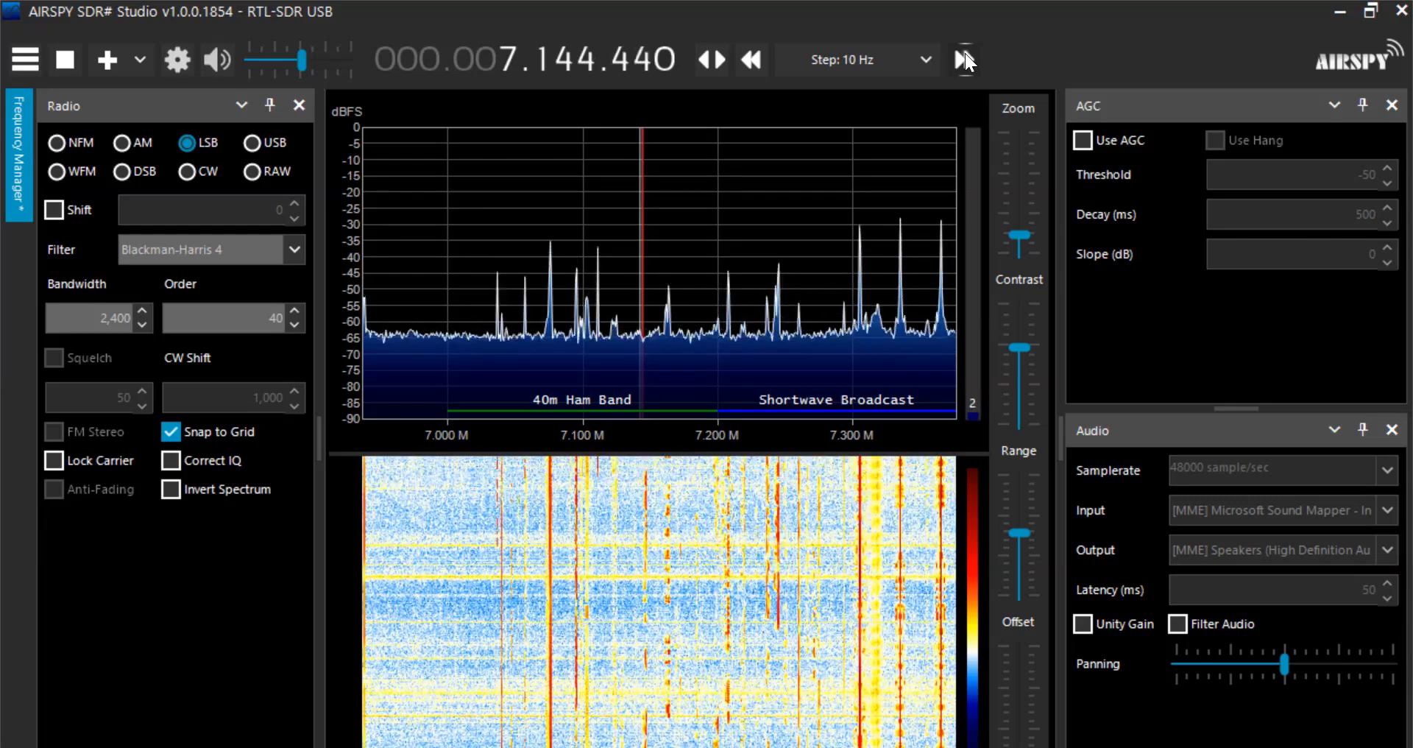
Set the tuning step to 100 Hz, step up past the signal and back down to 7.145.000 MHz
{"action": "left_click", "coordinate": [922, 62]}
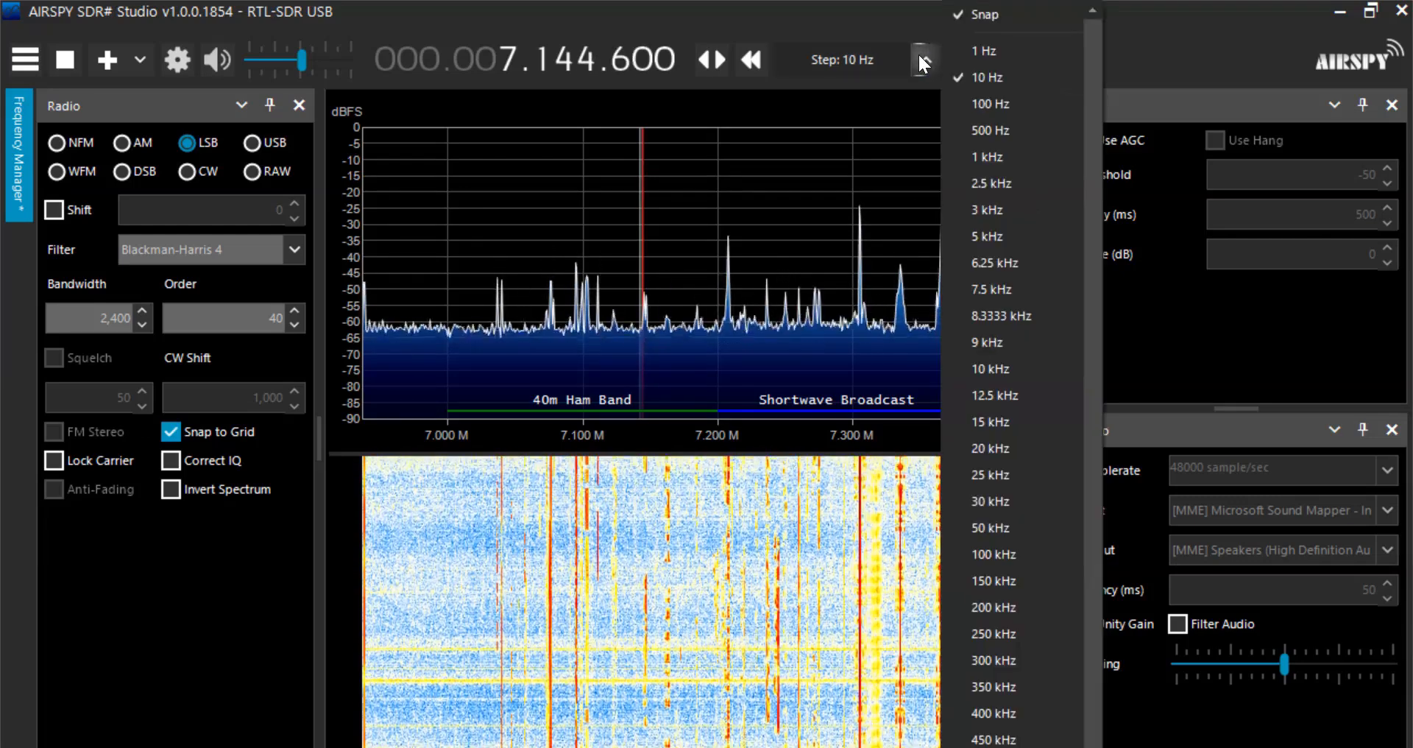
{"action": "left_click", "coordinate": [978, 100]}
{"action": "left_click", "coordinate": [961, 60]}
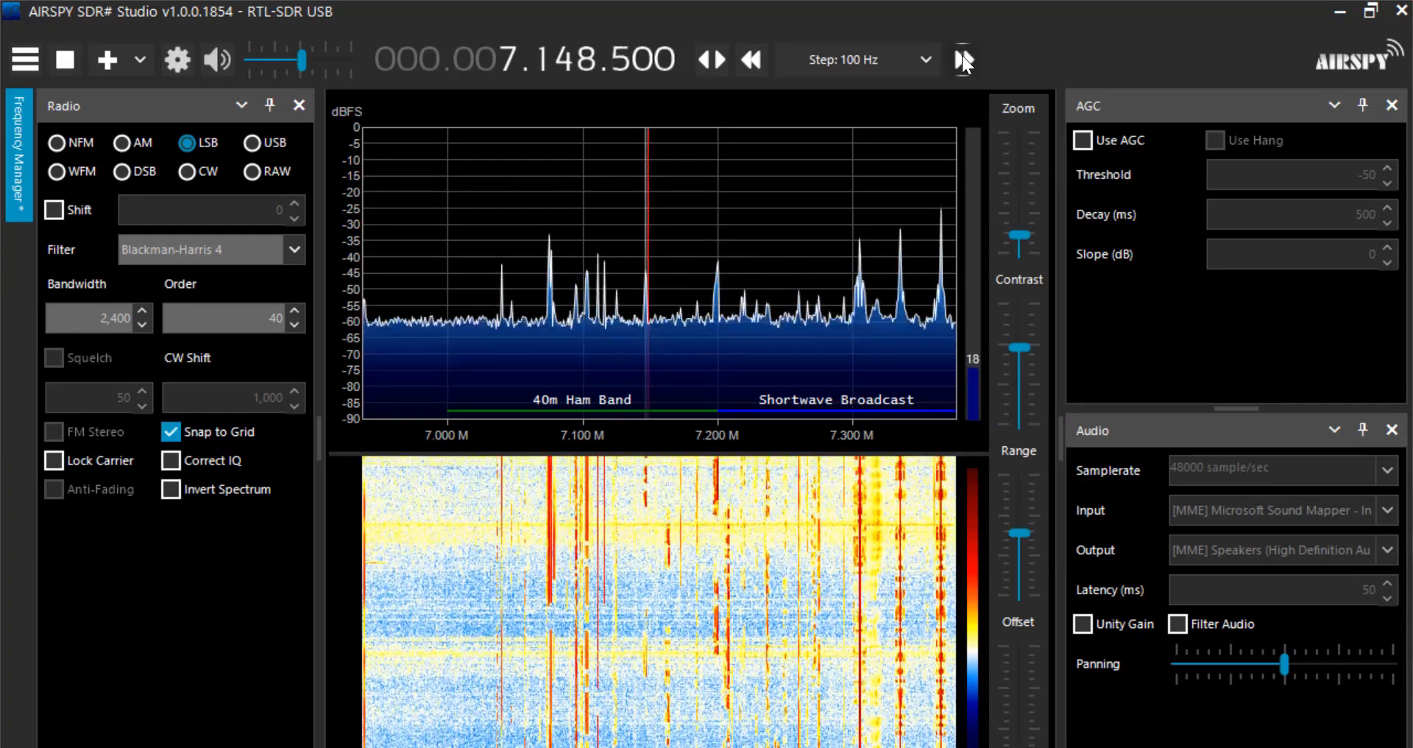
{"action": "left_click", "coordinate": [751, 59]}
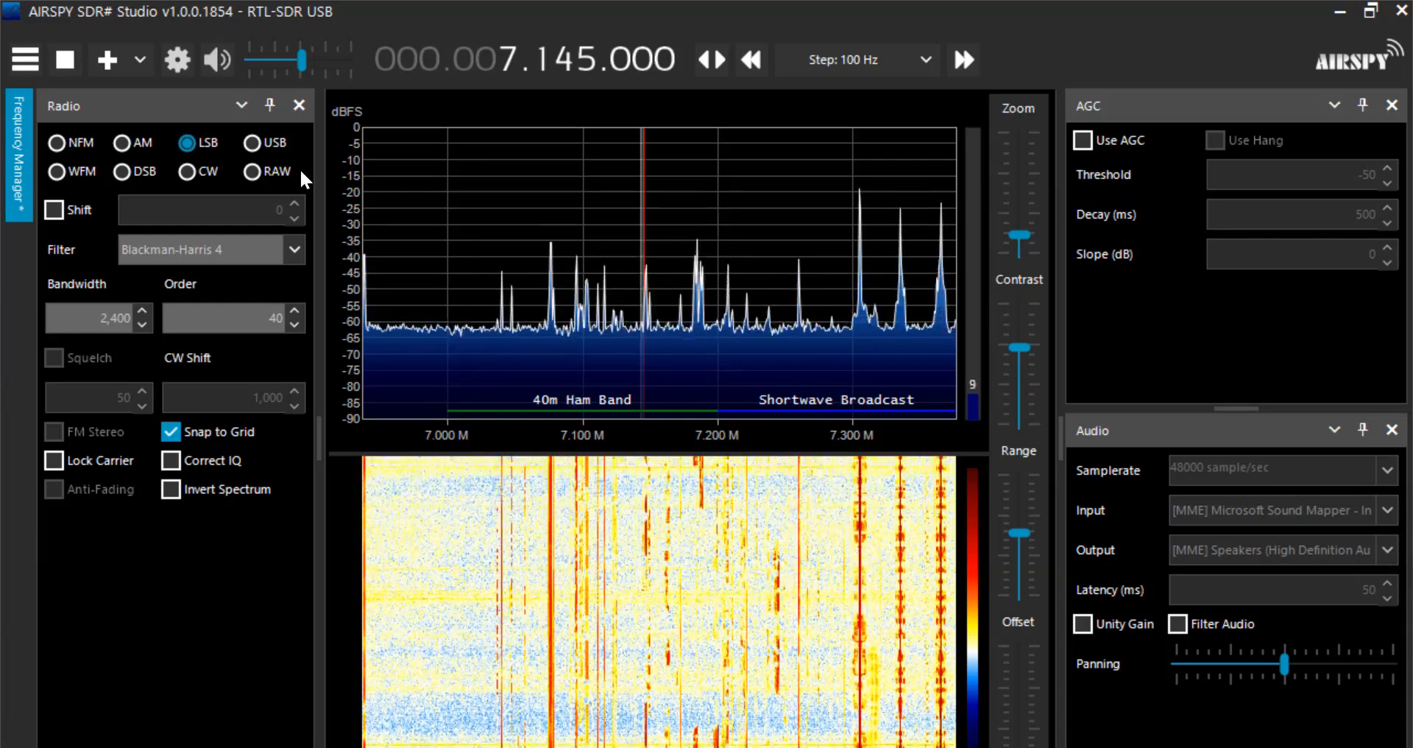
Switch the demodulation to USB mode and stop the receiver
{"action": "left_click", "coordinate": [255, 143]}
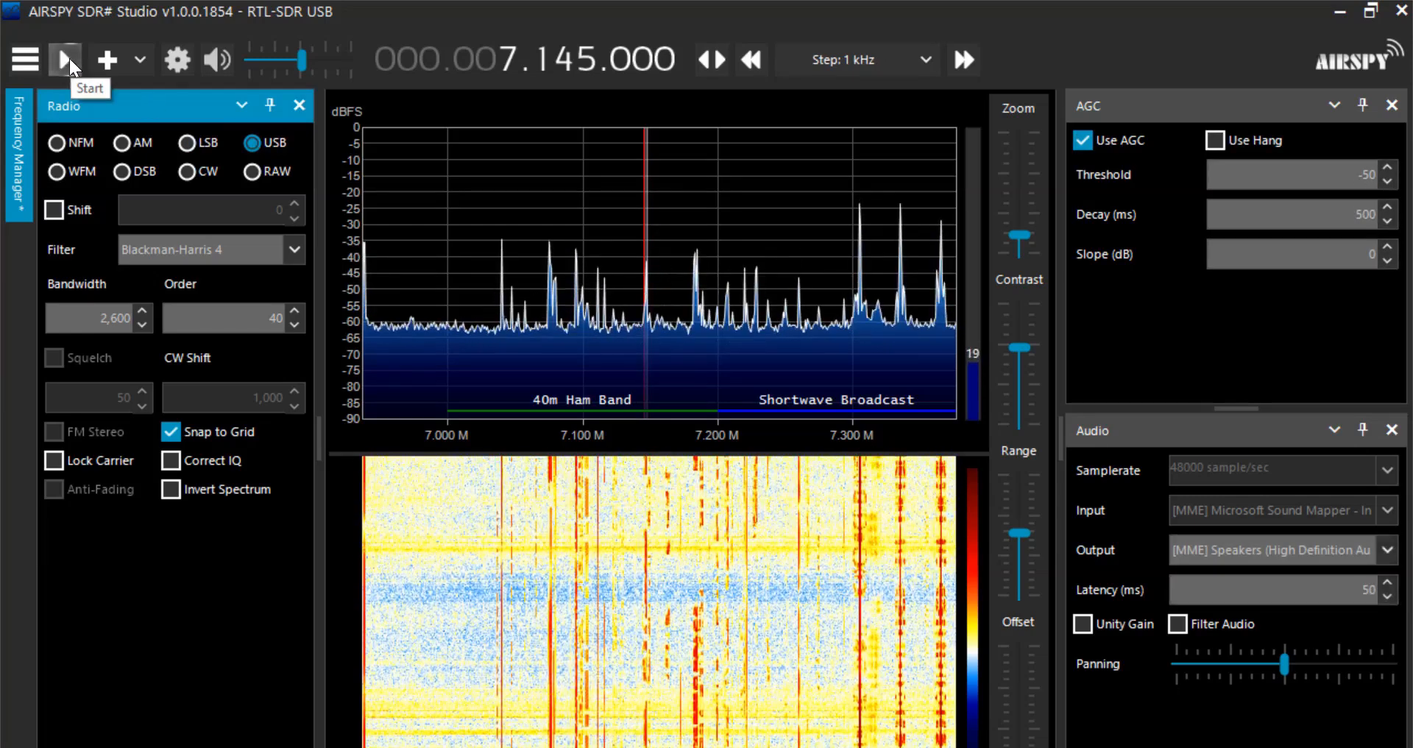
{"action": "left_click", "coordinate": [67, 58]}
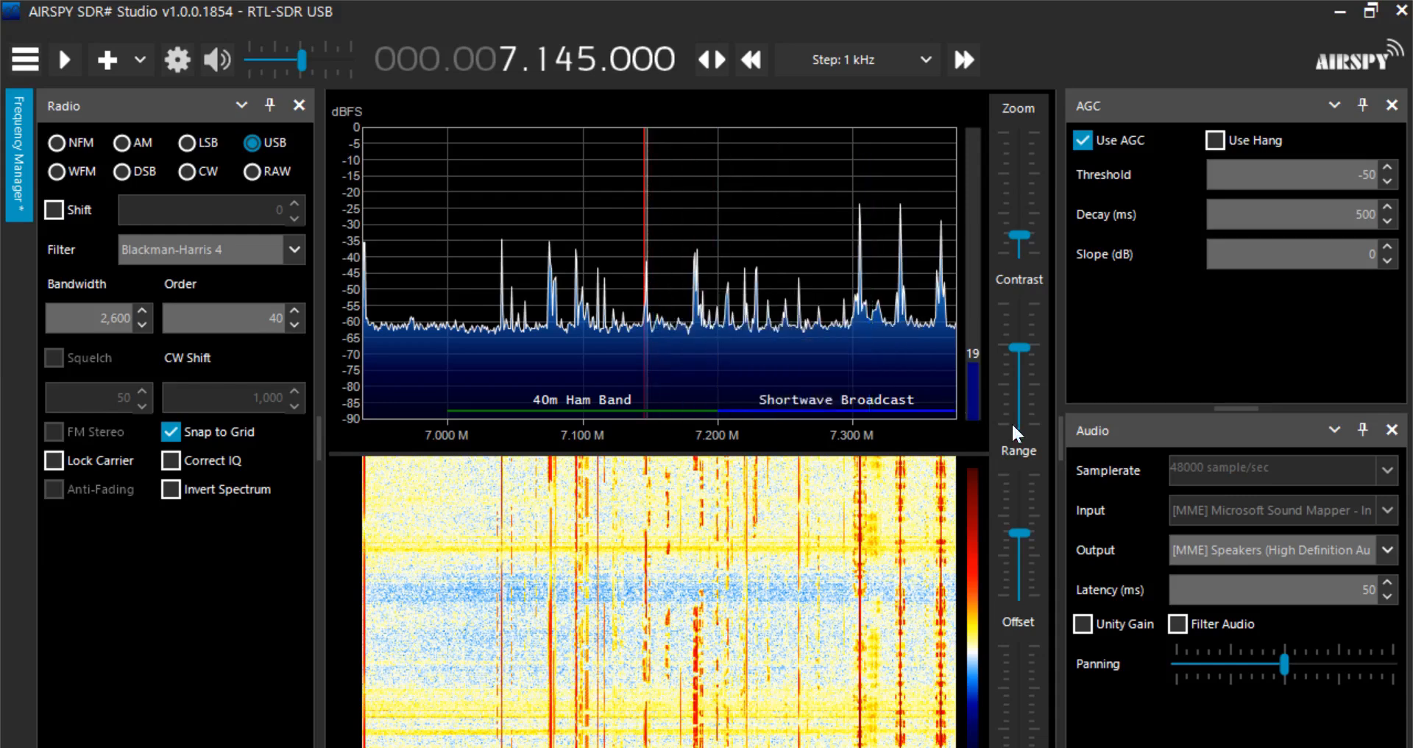
Route the audio output to [MME] Line 1 (Virtual Audio Cable) and magnify the spectrum around 7.145 MHz
{"action": "left_click", "coordinate": [1262, 548]}
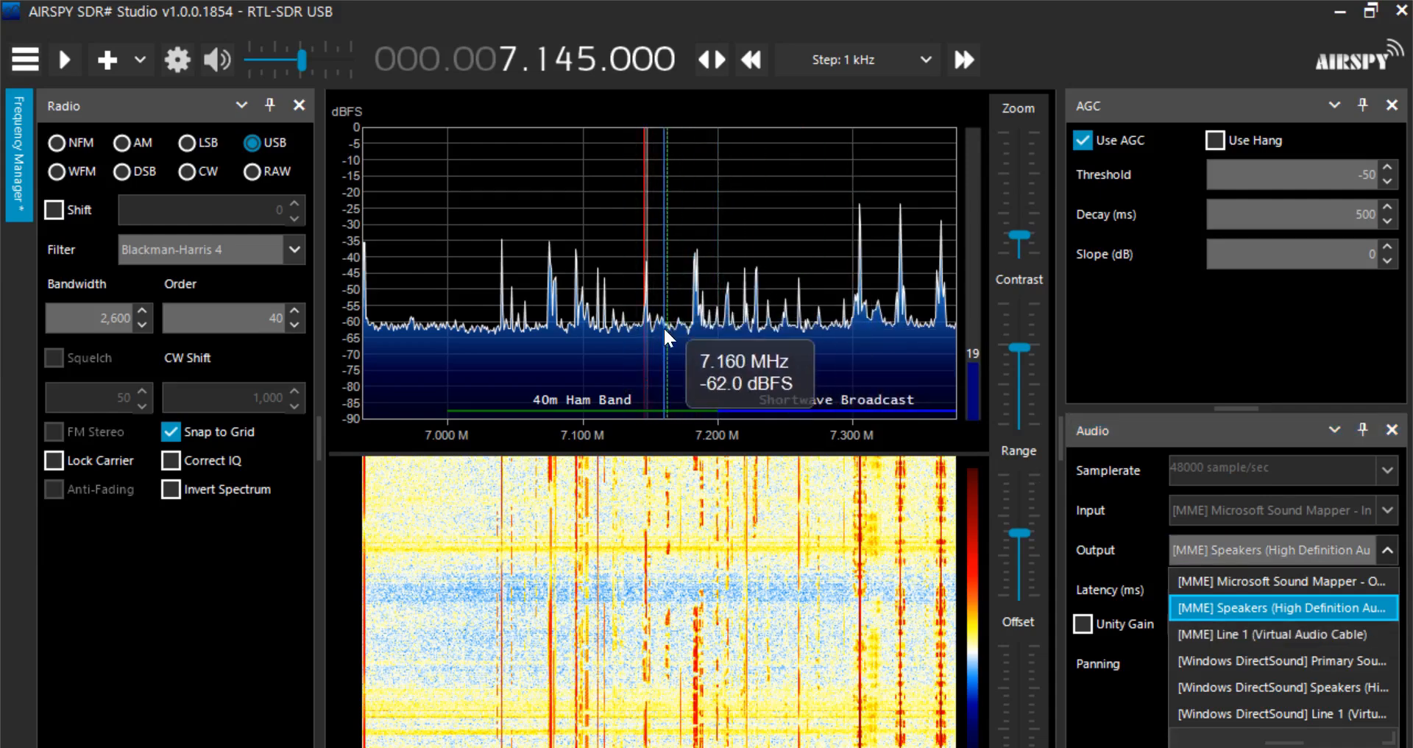
{"action": "left_click", "coordinate": [1252, 638]}
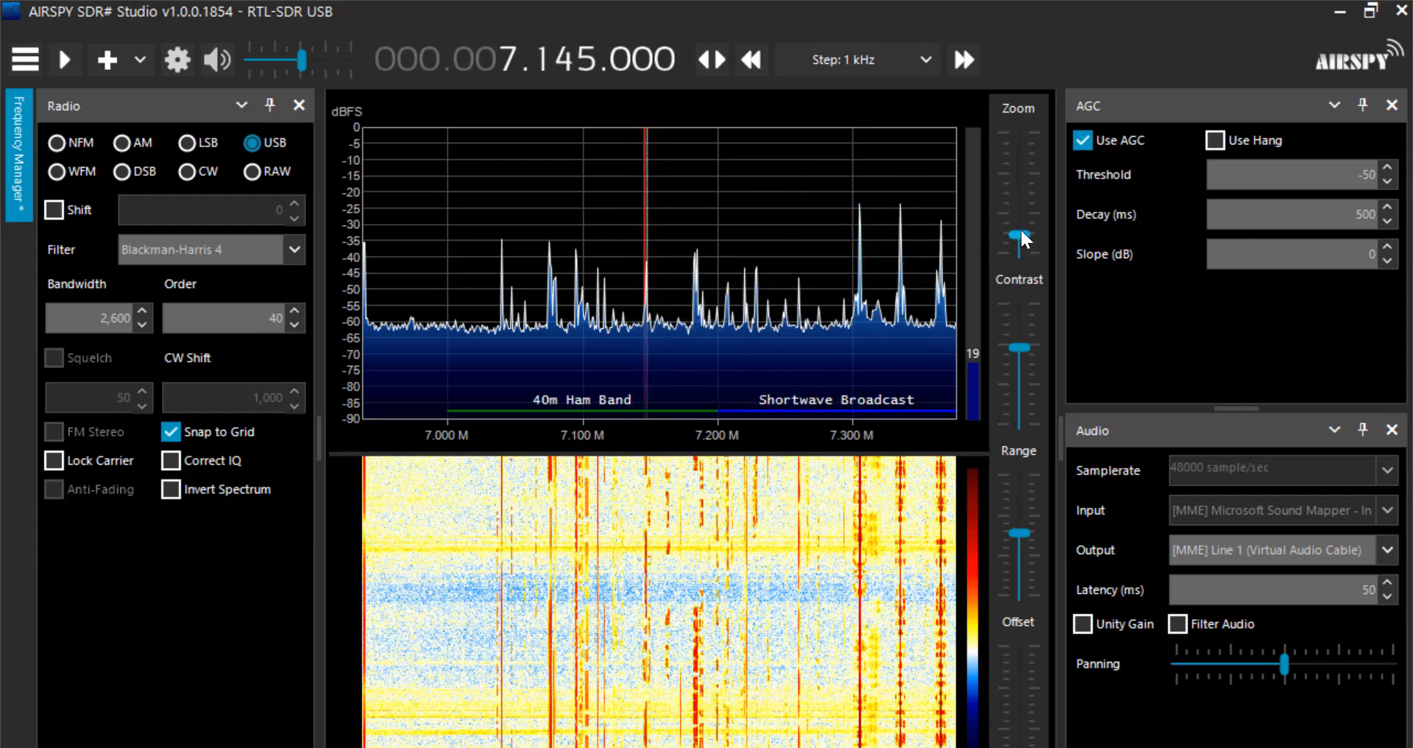
{"action": "scroll", "coordinate": [1022, 233], "scroll_direction": "up", "scroll_amount": 1}
{"action": "scroll", "coordinate": [1024, 237], "scroll_direction": "up", "scroll_amount": 4}
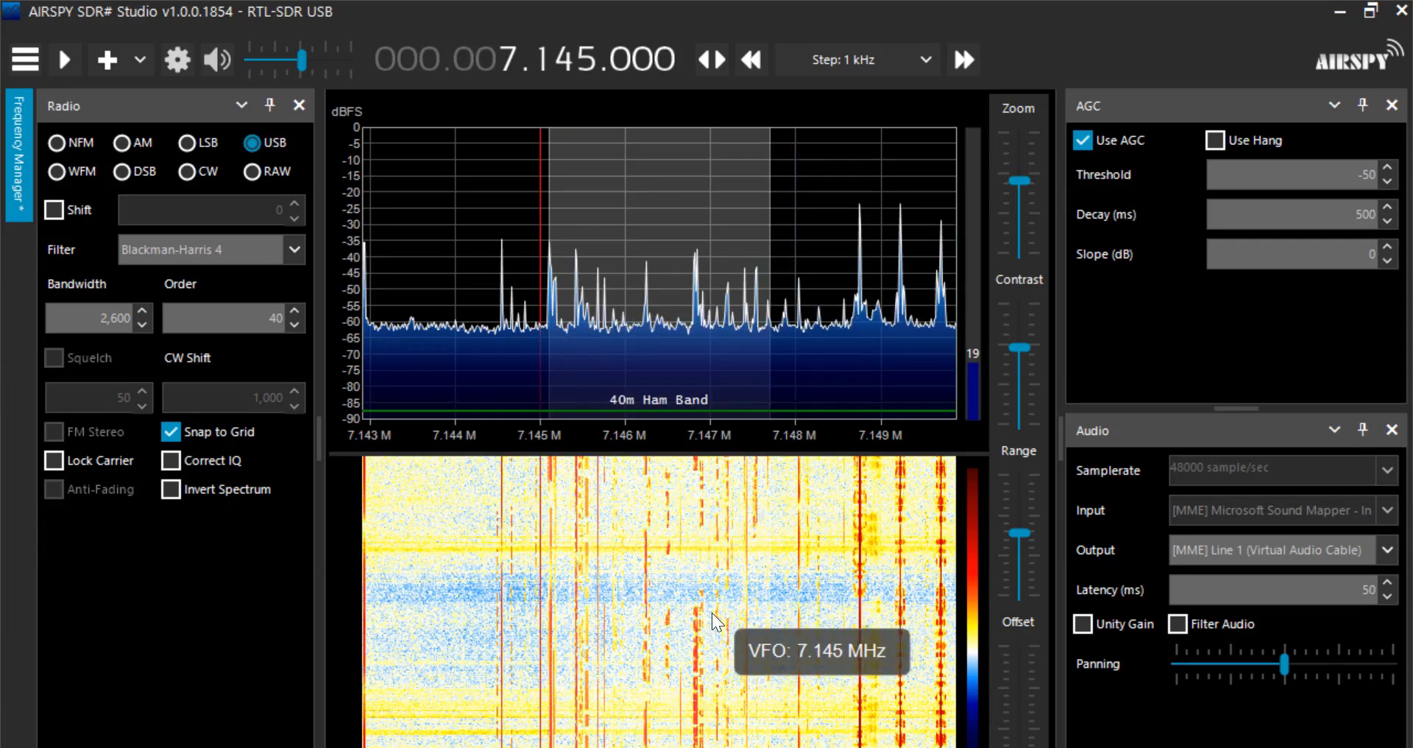
{"action": "left_click", "coordinate": [1245, 565]}
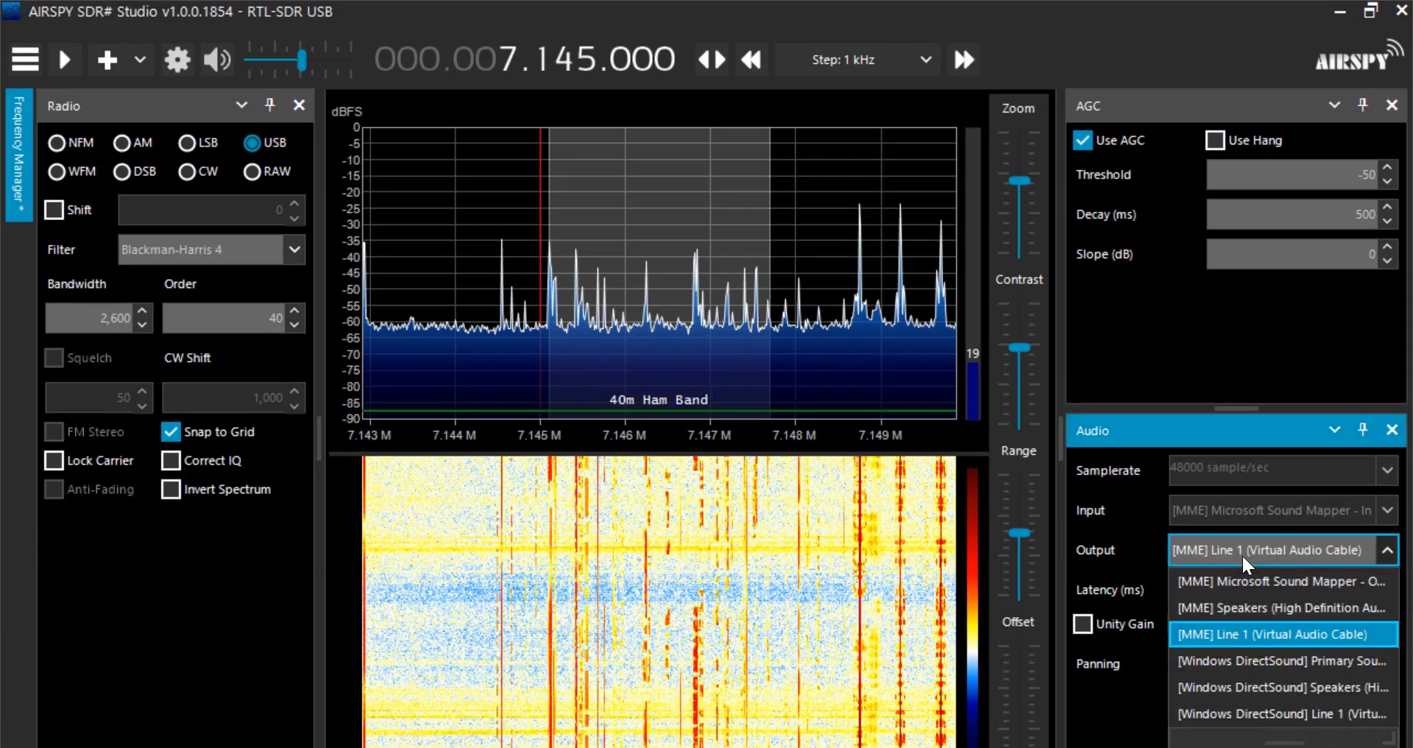
{"action": "left_click", "coordinate": [1264, 634]}
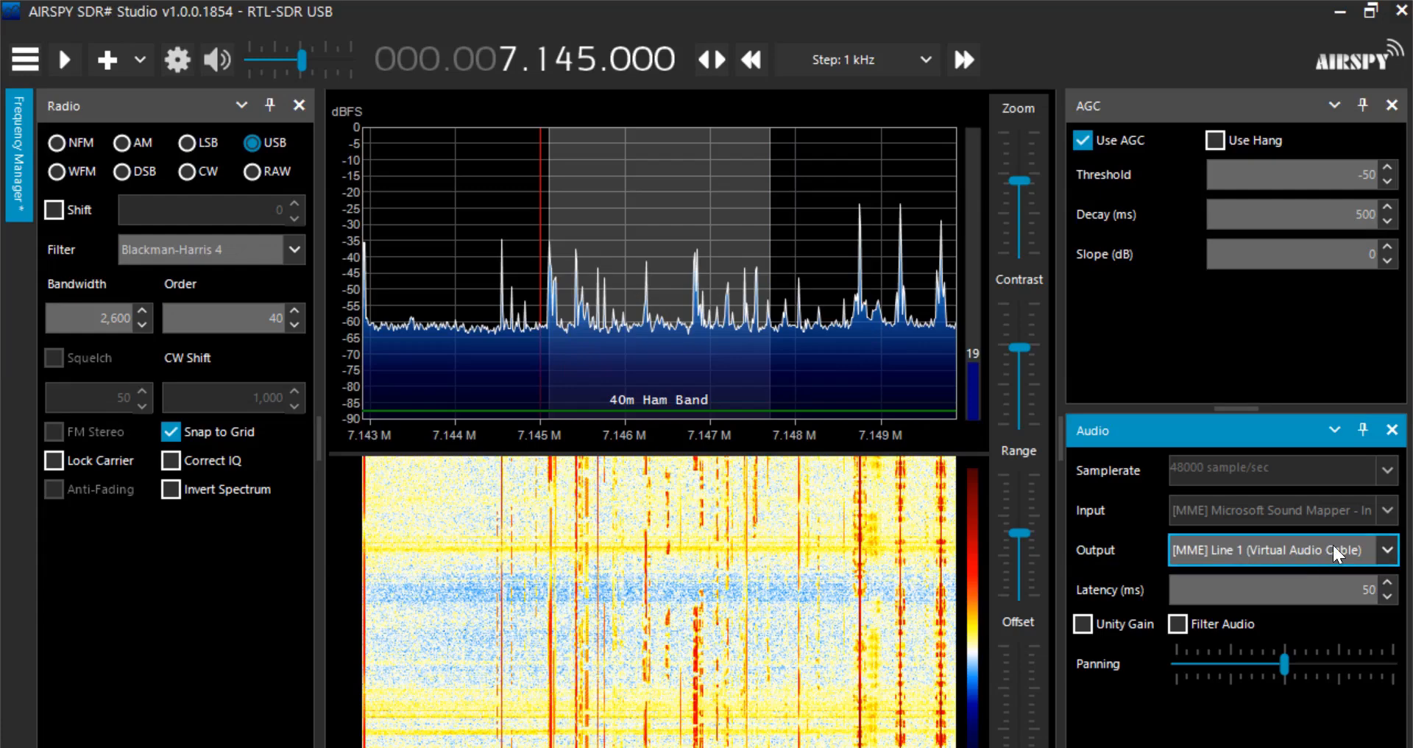
Launch JS8Call from the desktop and select its 40m frequency of 7.078 000 MHz
{"action": "left_click", "coordinate": [1331, 13]}
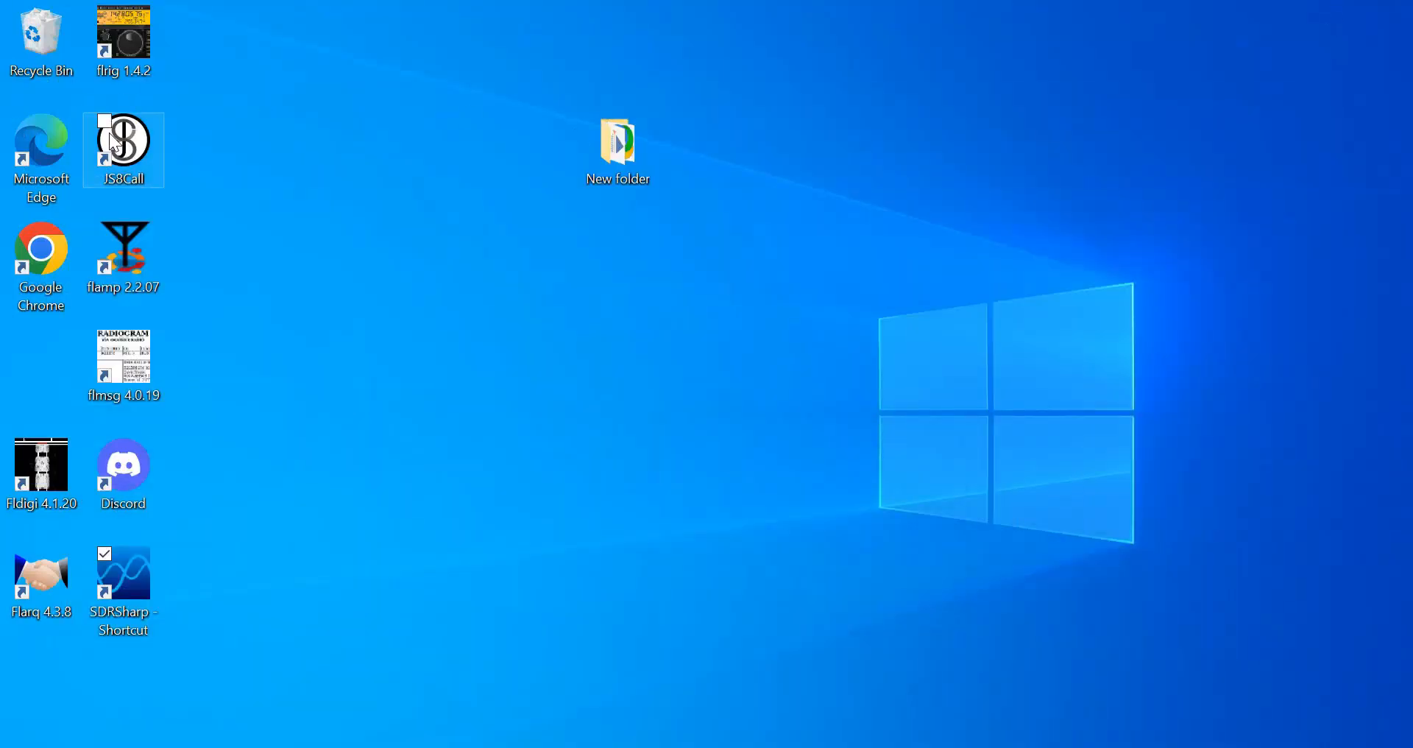
{"action": "double_click", "coordinate": [110, 140]}
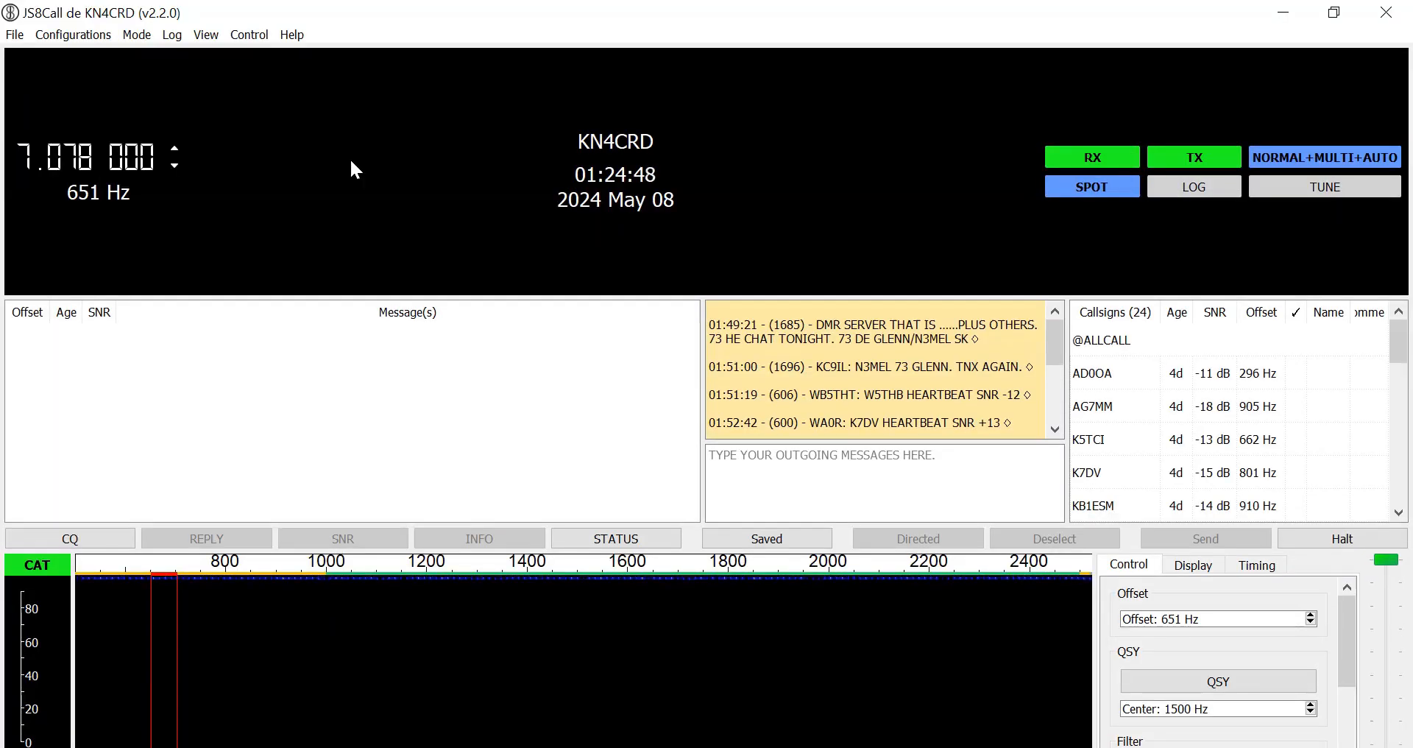
{"action": "left_click", "coordinate": [87, 171]}
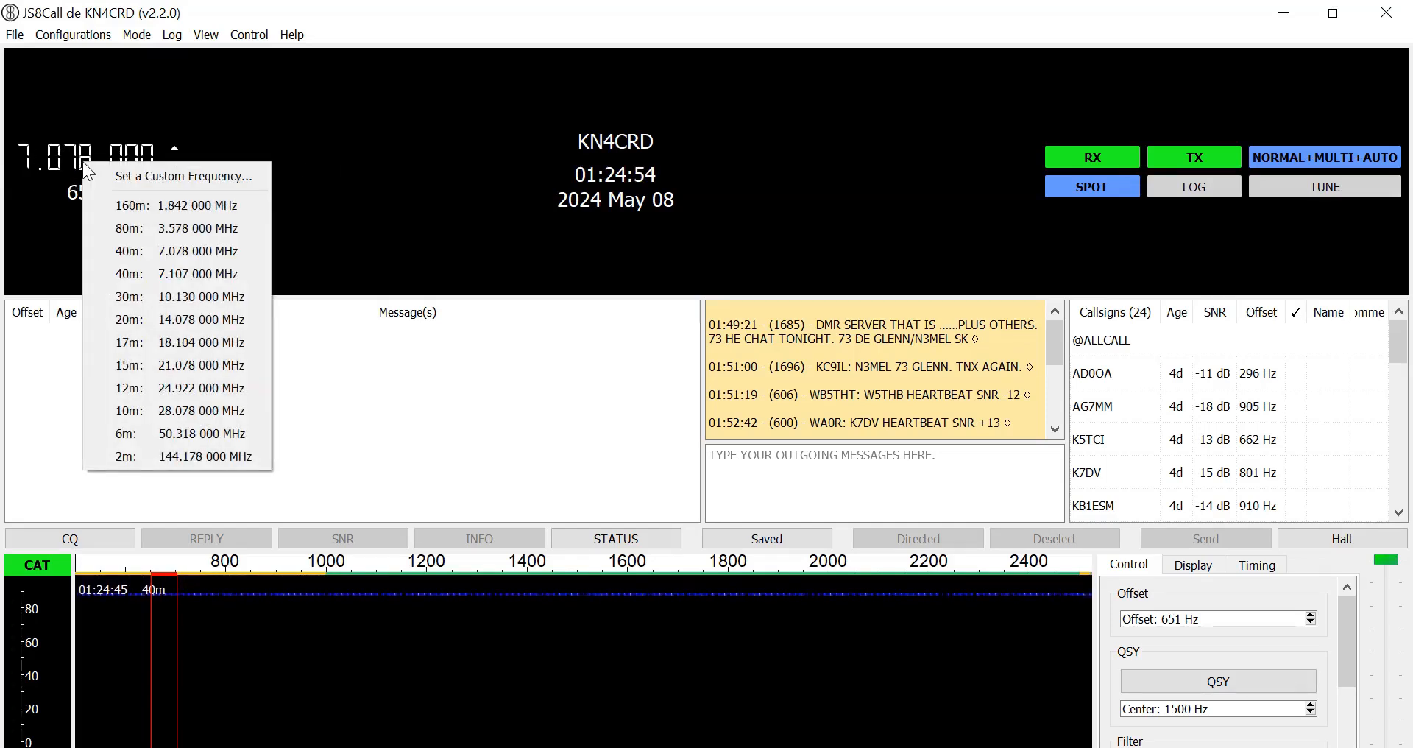
{"action": "left_click", "coordinate": [166, 246]}
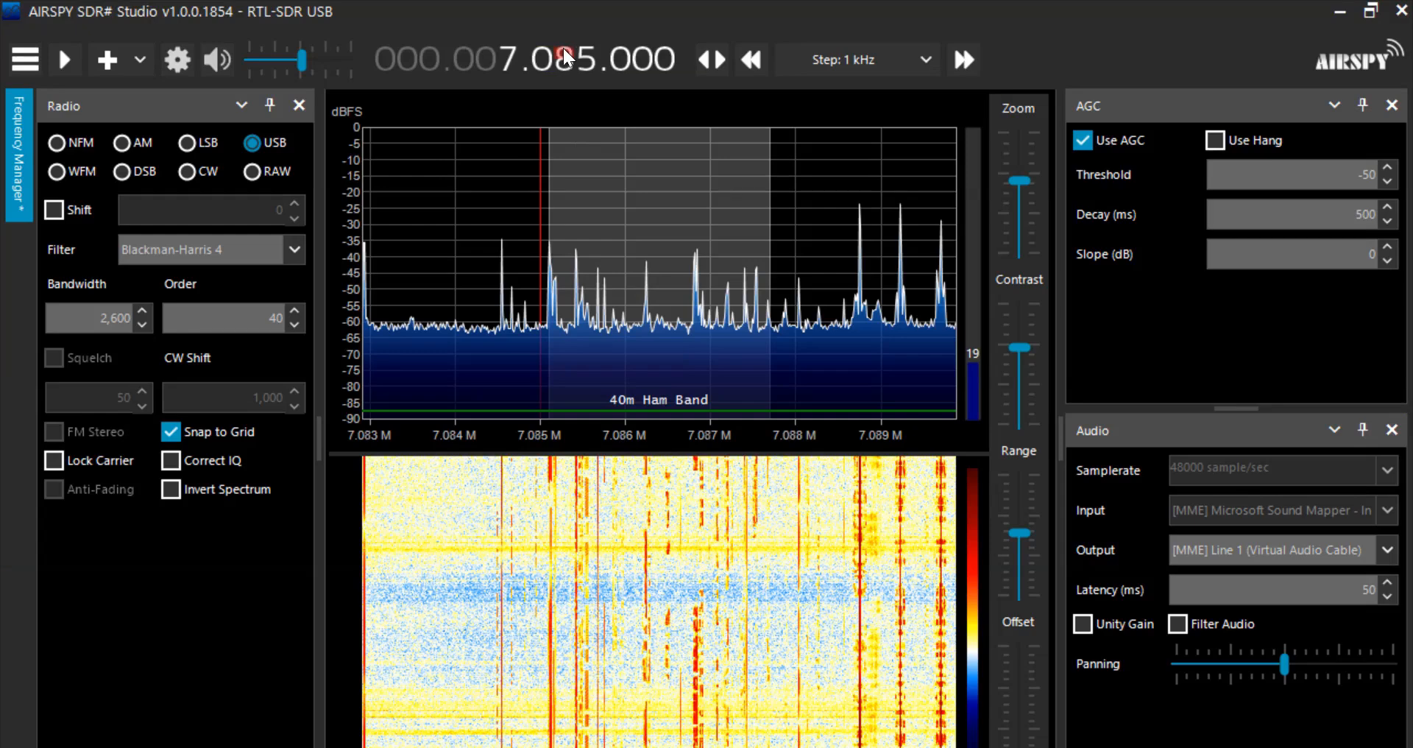
Switch back to SDR#, tune the receiver to 7.078.000 MHz and start reception
{"action": "scroll", "coordinate": [584, 64], "scroll_direction": "down", "scroll_amount": 1}
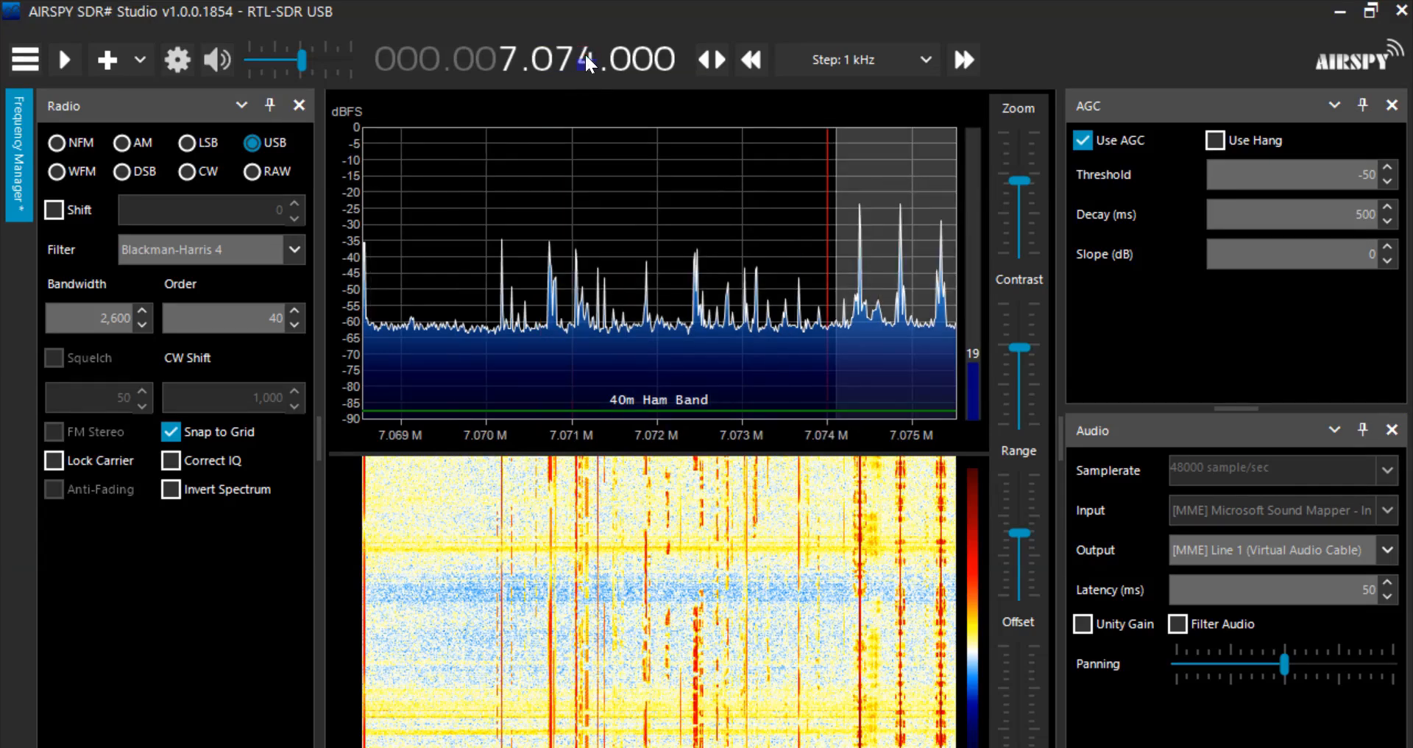
{"action": "scroll", "coordinate": [585, 59], "scroll_direction": "up", "scroll_amount": 4}
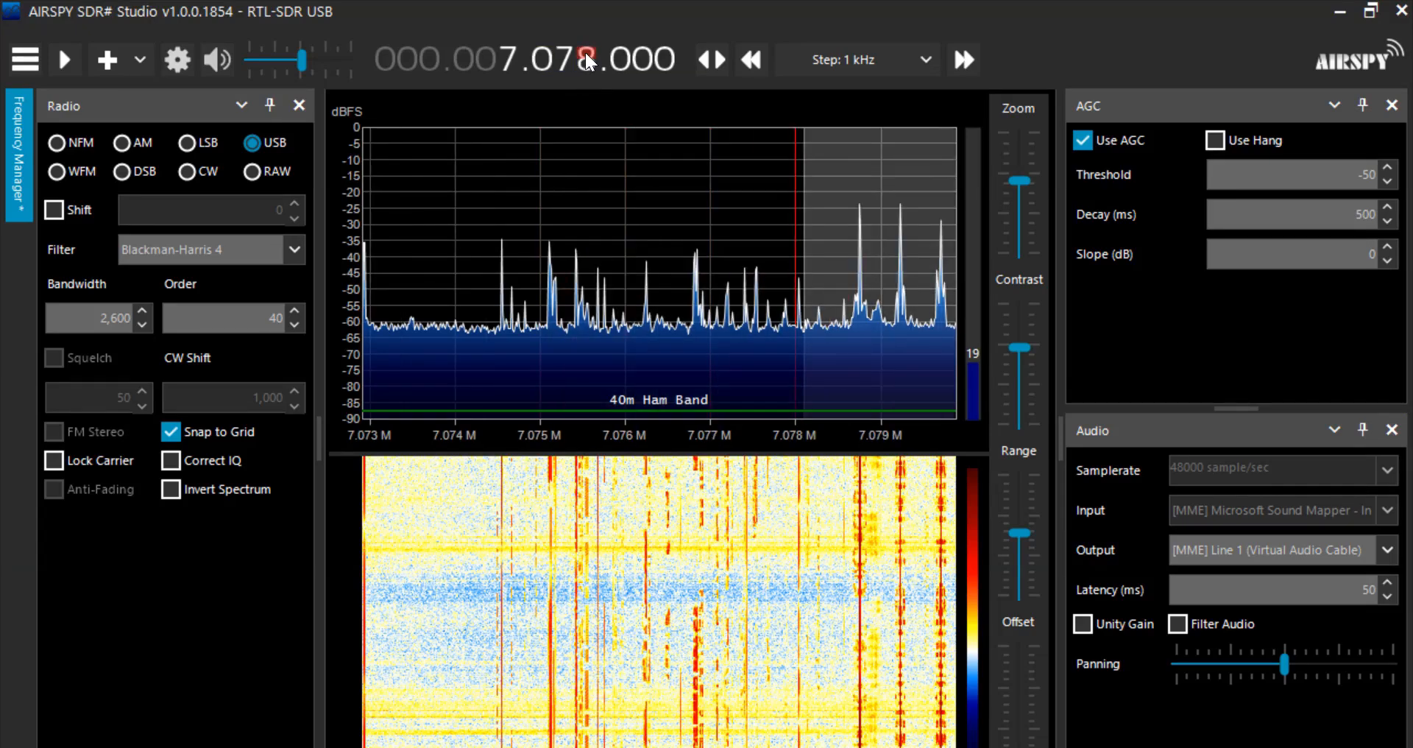
{"action": "left_click", "coordinate": [72, 62]}
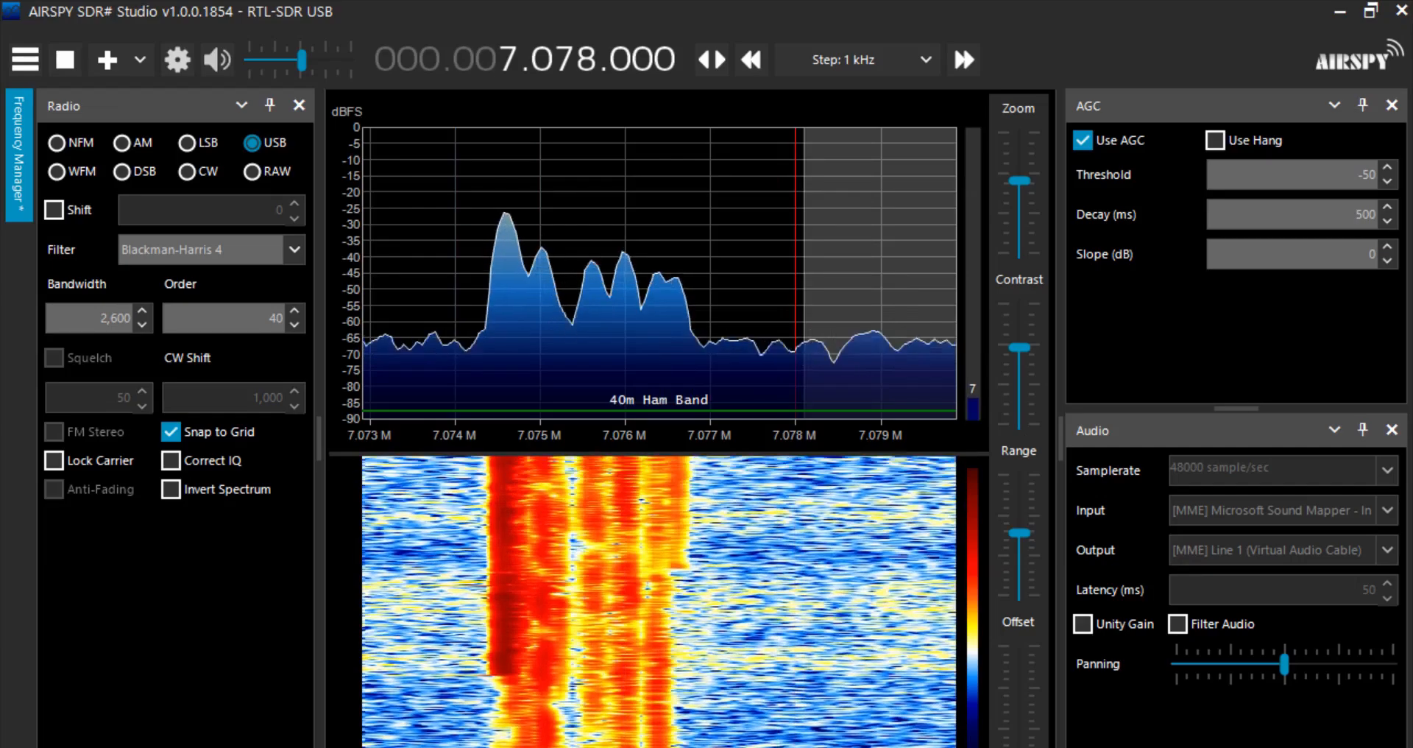
Switch to JS8Call and set its modulation soundcard input to Line 1 (Virtual Audio Cable) in the audio settings
{"action": "key", "text": "alt+Tab"}
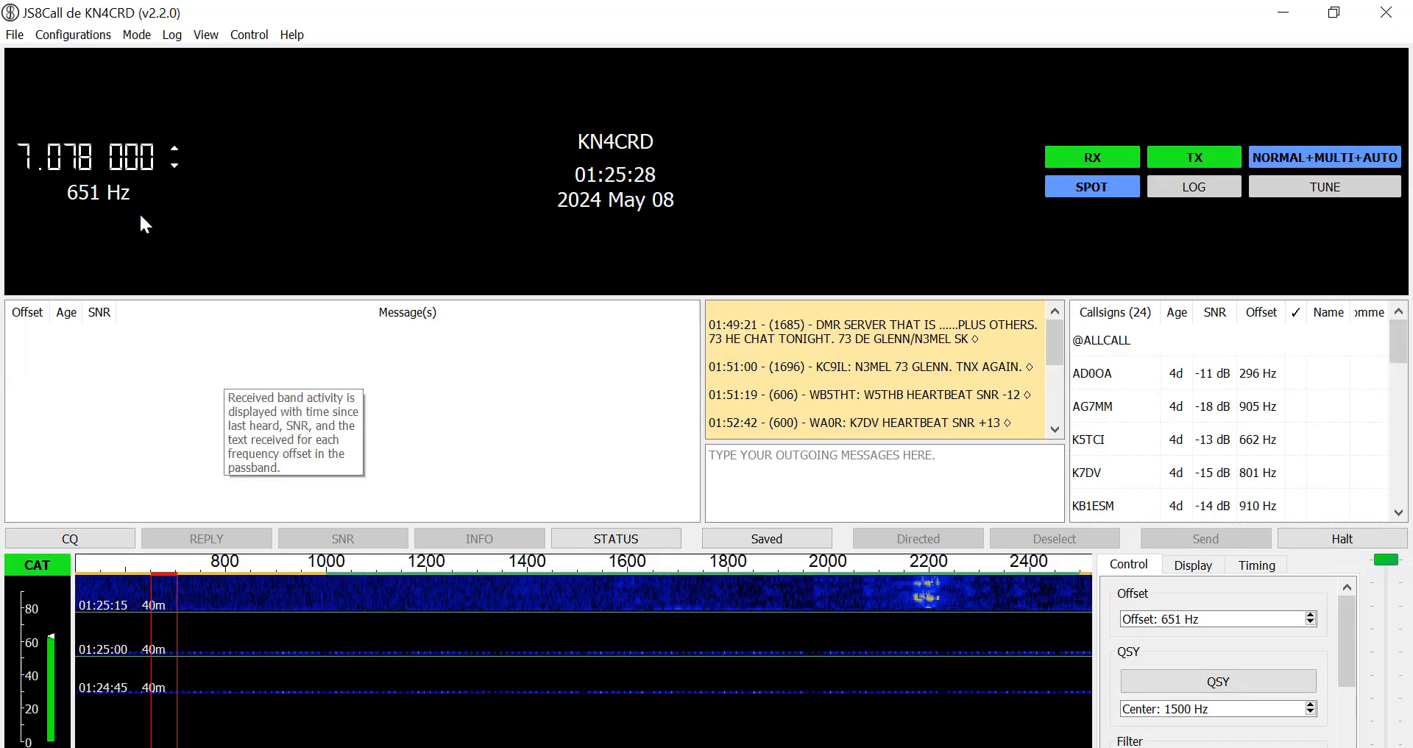
{"action": "left_click", "coordinate": [73, 34]}
{"action": "mouse_move", "coordinate": [15, 34]}
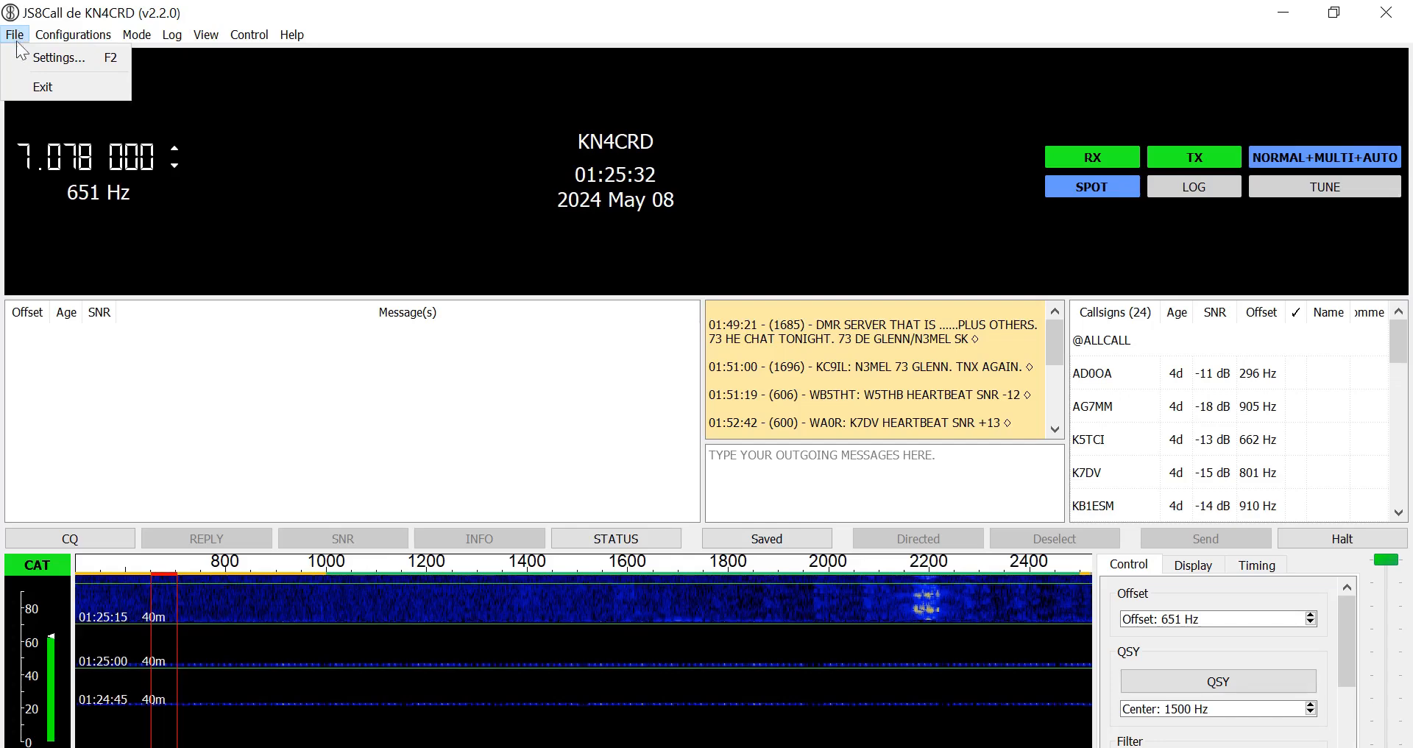
{"action": "left_click", "coordinate": [17, 57]}
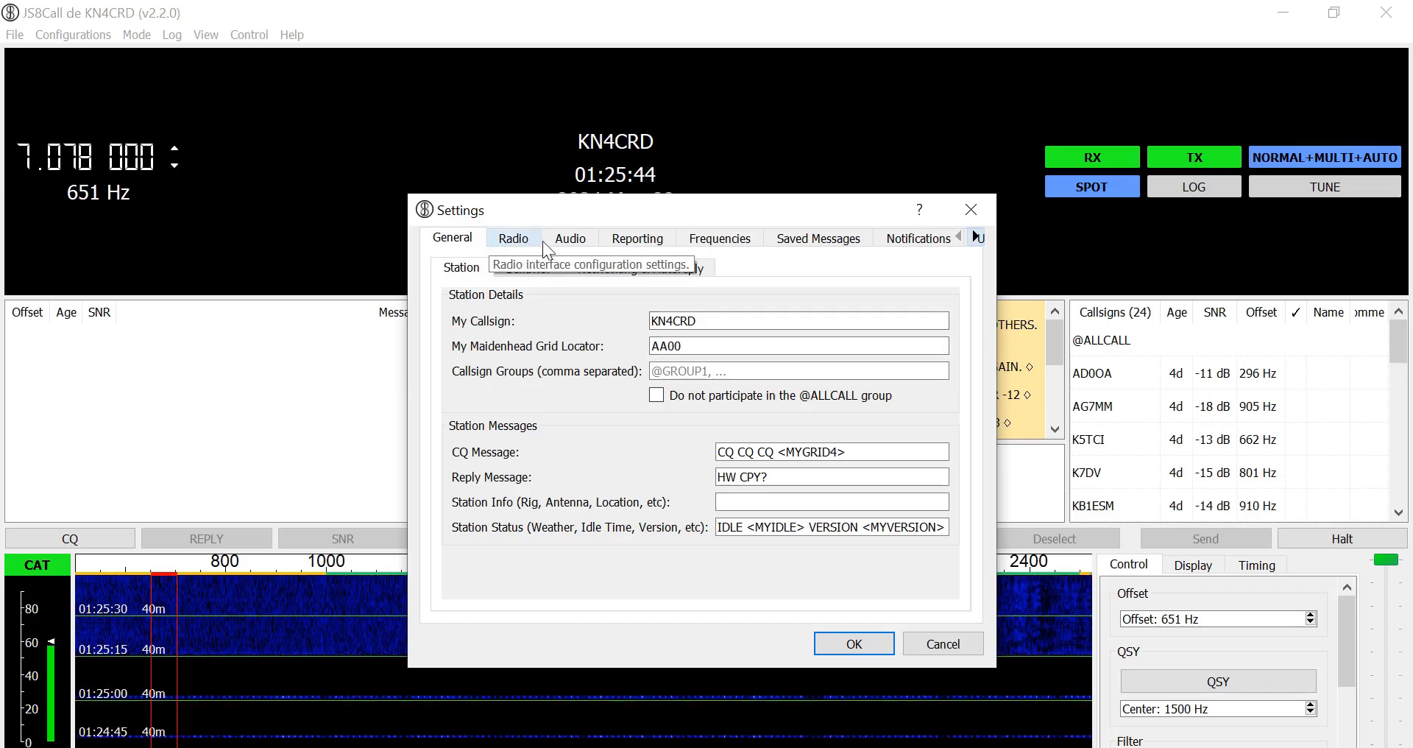
{"action": "left_click", "coordinate": [572, 238]}
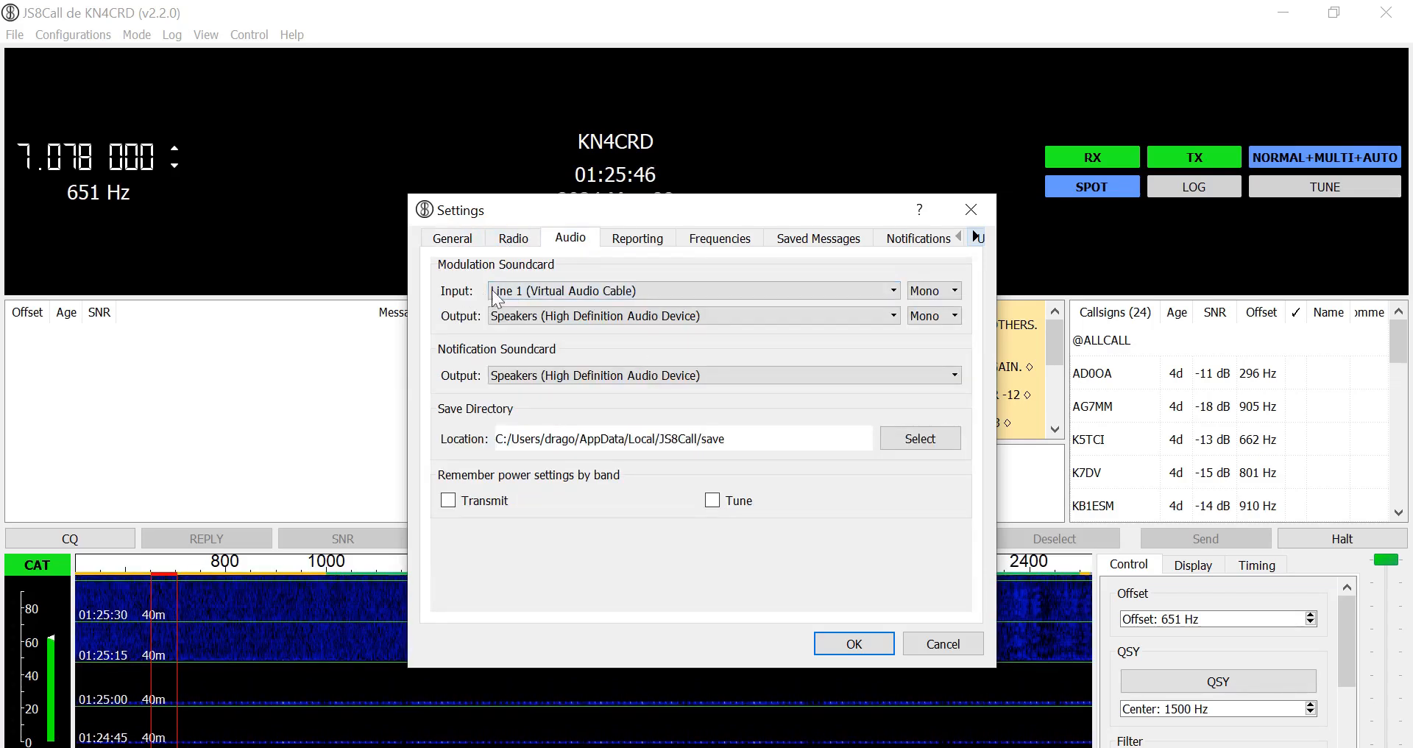
{"action": "left_click", "coordinate": [522, 291]}
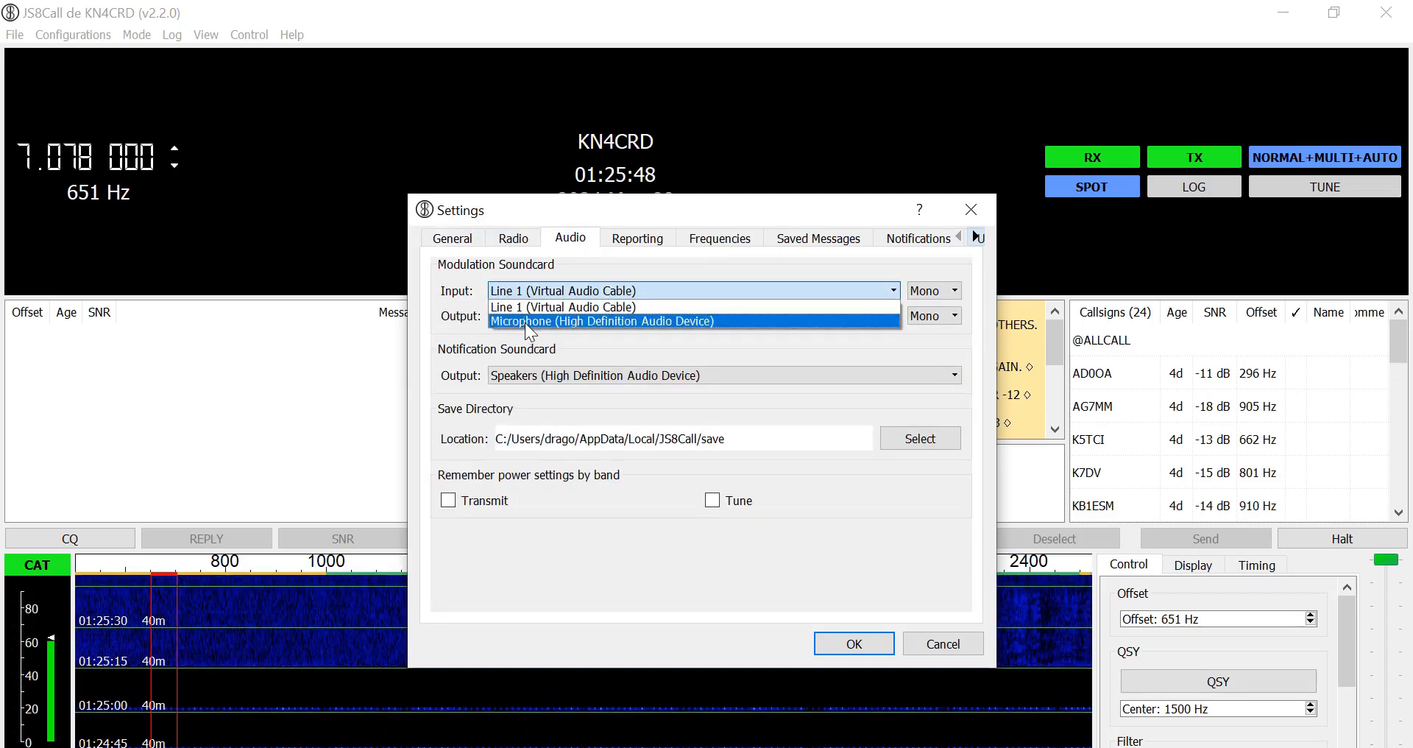
{"action": "left_click", "coordinate": [522, 305]}
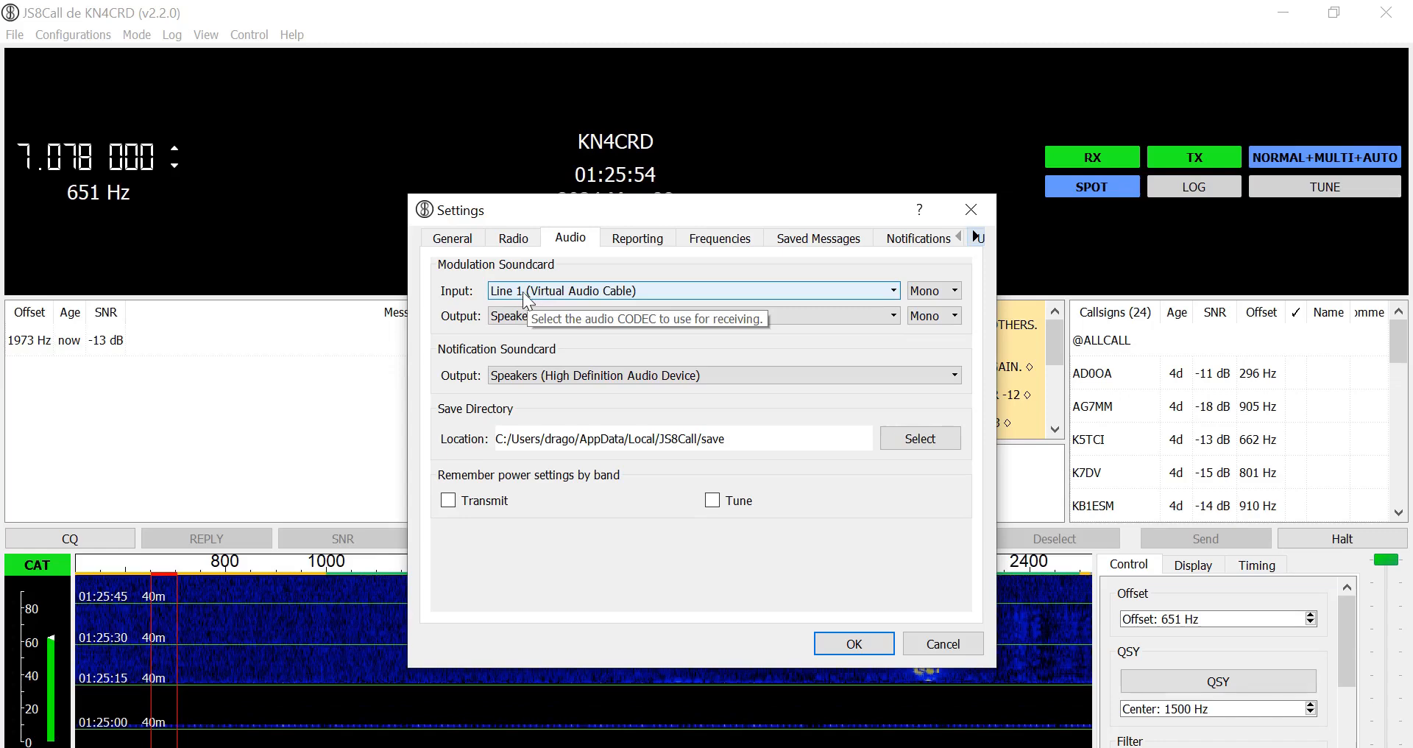
{"action": "left_click", "coordinate": [853, 641]}
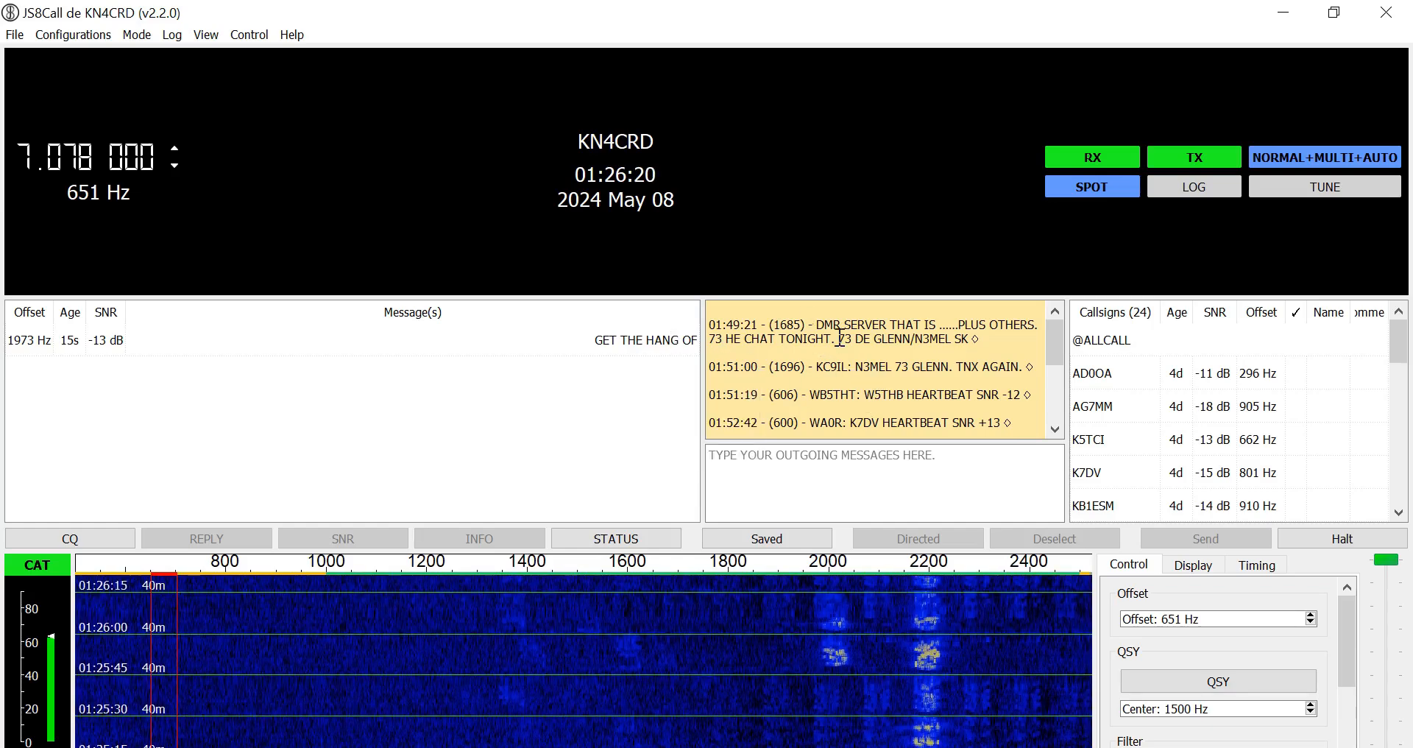
Clear the old message history and all received callsign activity
{"action": "right_click", "coordinate": [894, 350]}
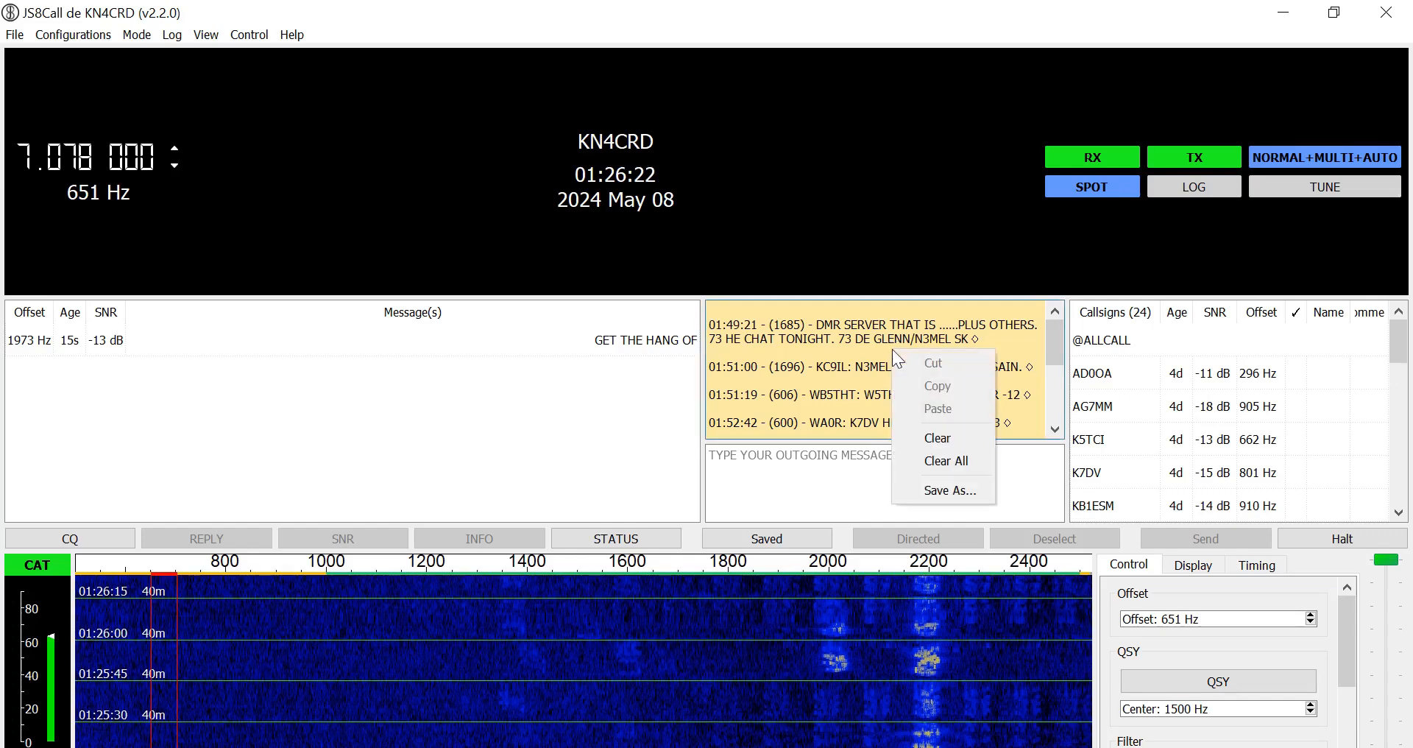
{"action": "left_click", "coordinate": [949, 442]}
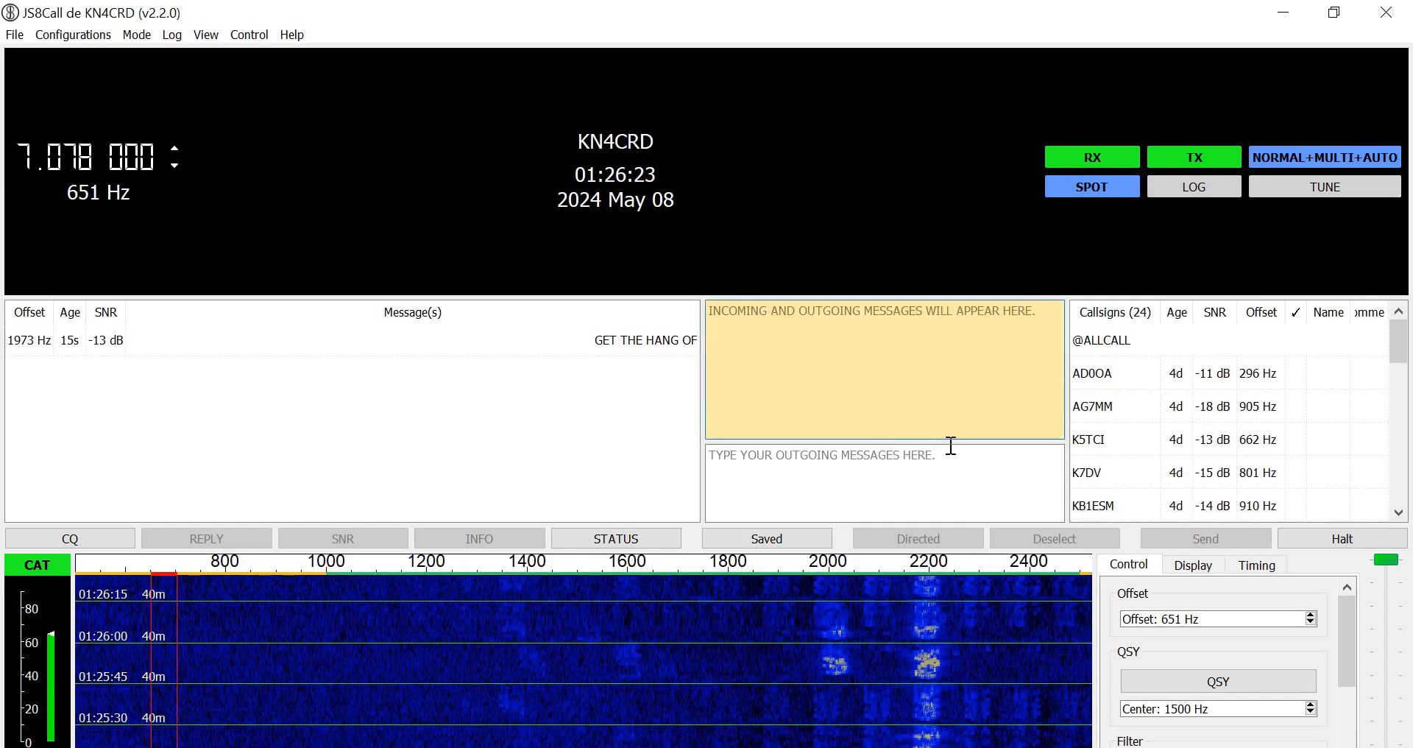
{"action": "left_click", "coordinate": [1225, 397]}
{"action": "right_click", "coordinate": [1314, 368]}
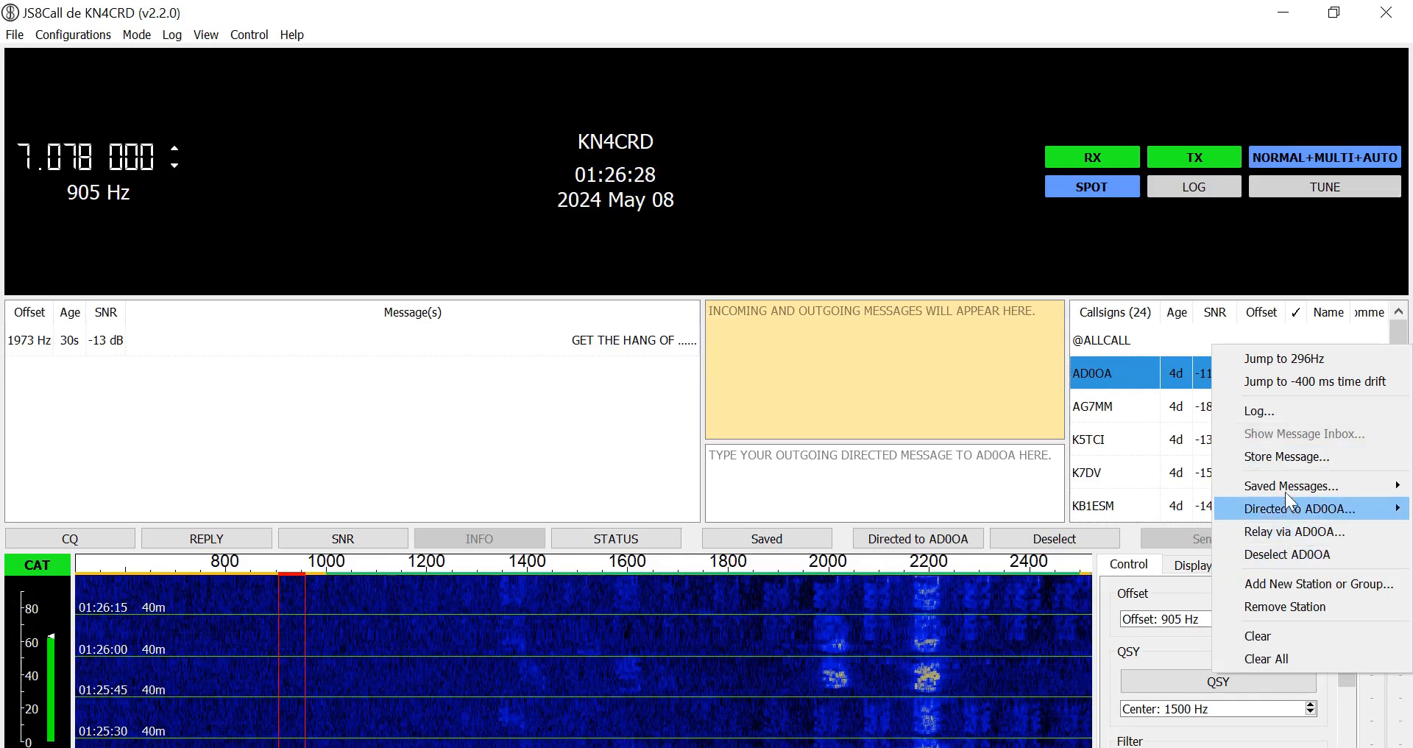
{"action": "left_click", "coordinate": [1194, 341]}
{"action": "right_click", "coordinate": [1193, 336]}
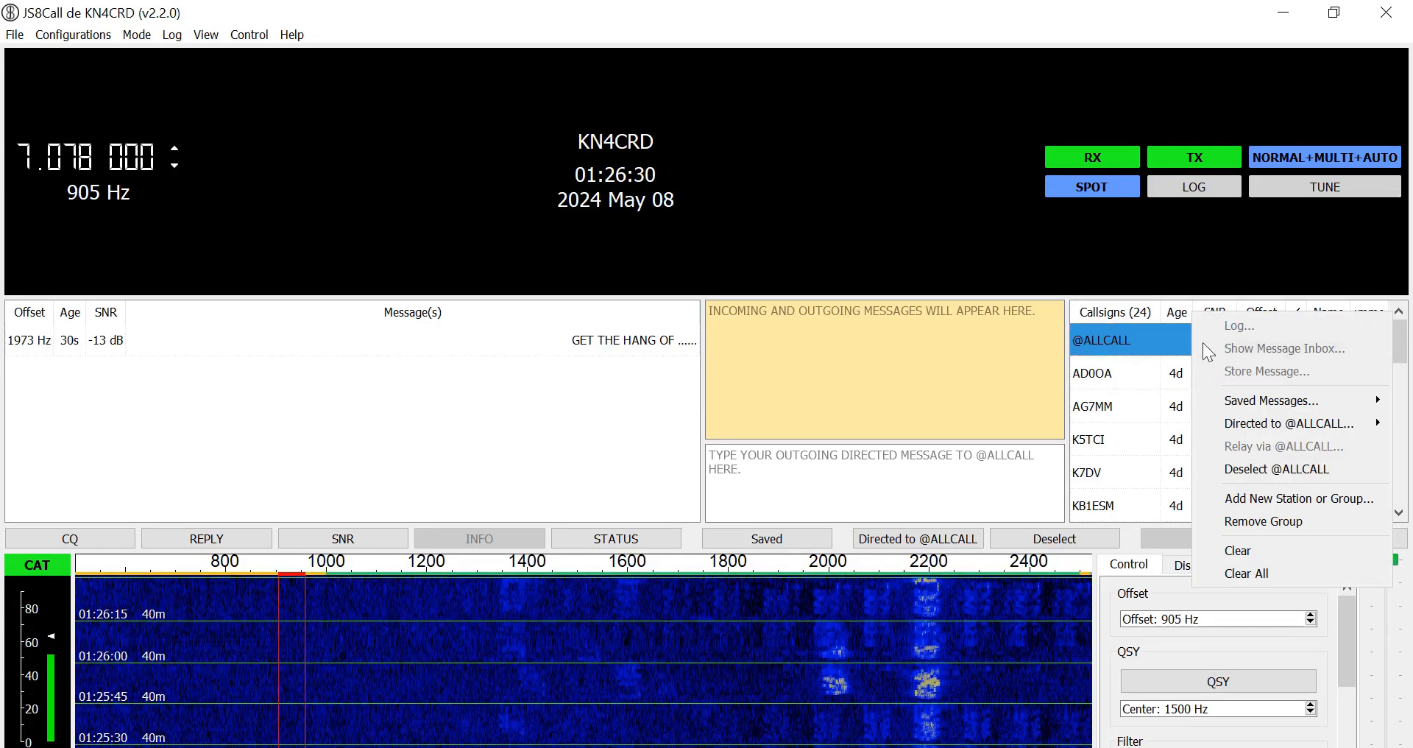
{"action": "left_click", "coordinate": [1240, 571]}
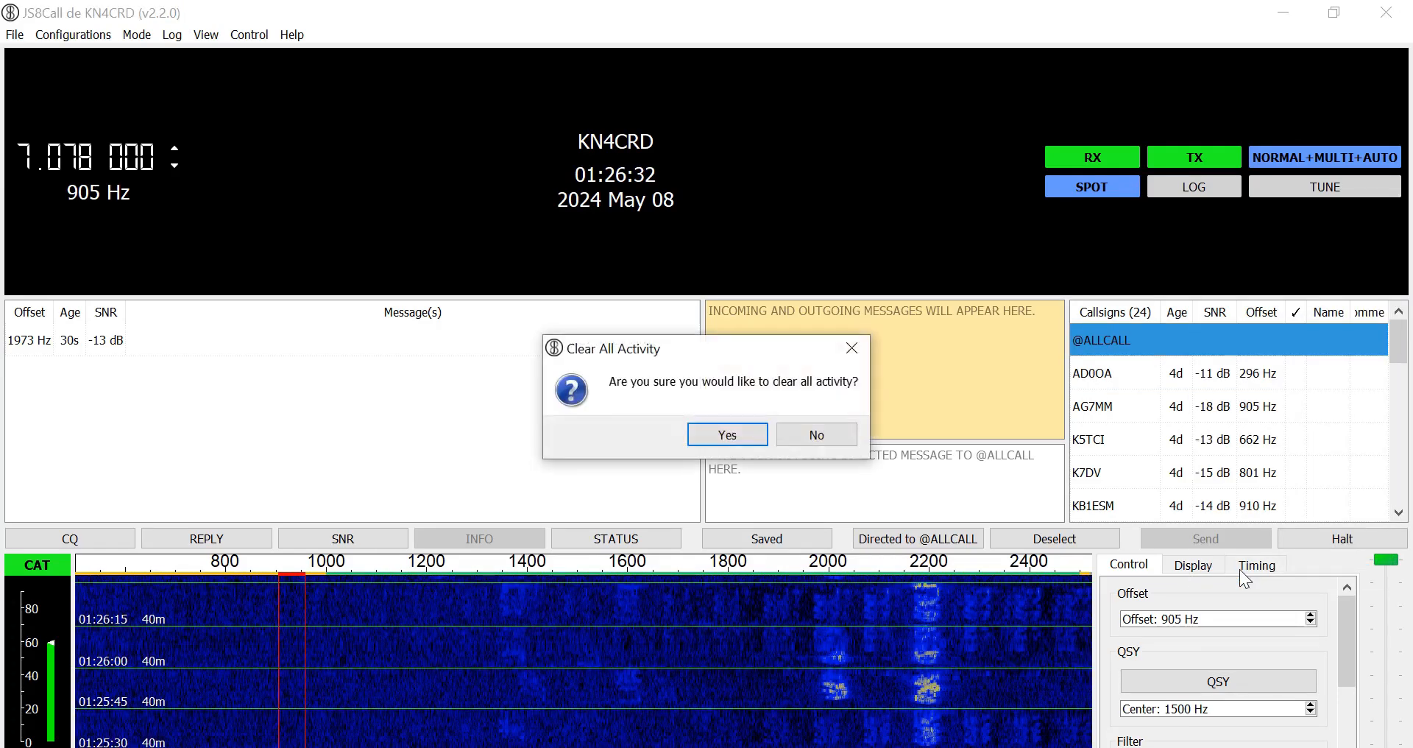
{"action": "left_click", "coordinate": [728, 436]}
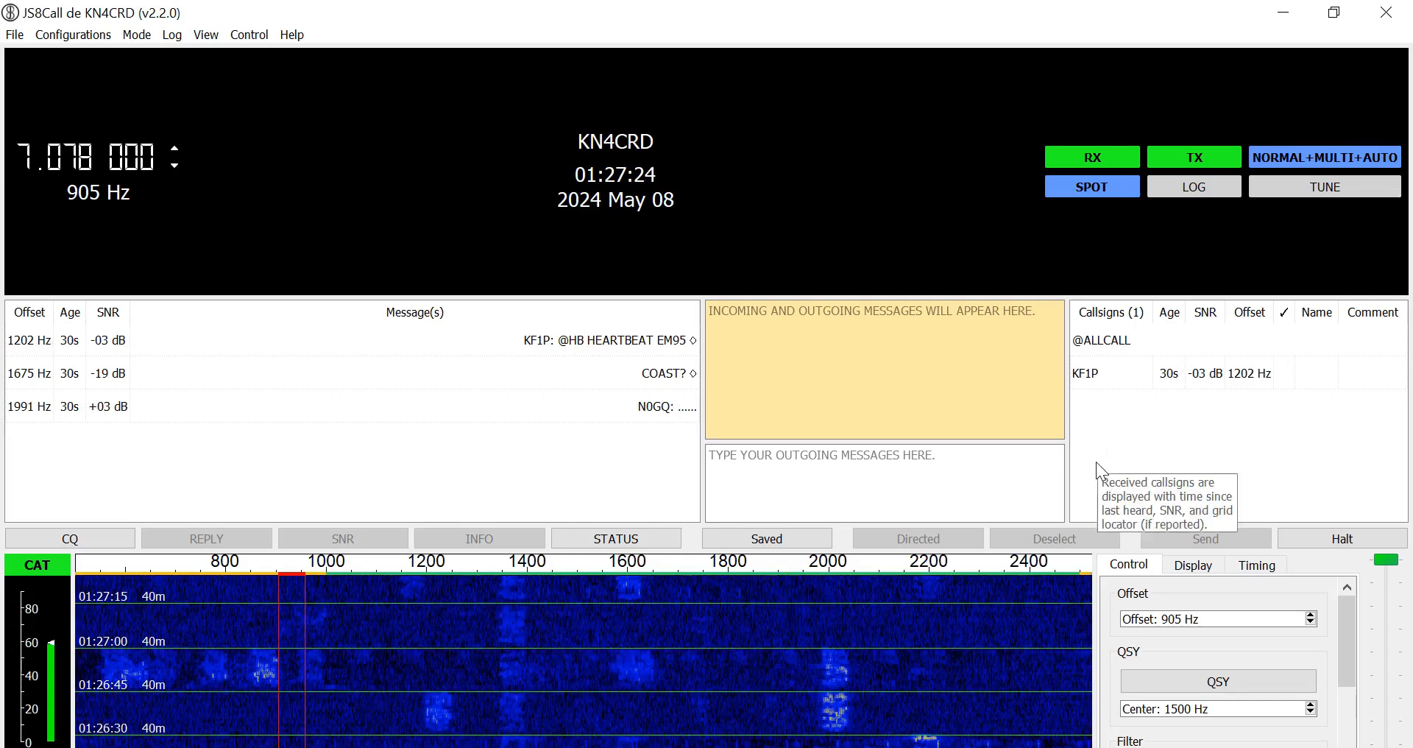
Open the heartbeat message received at the 1202 Hz offset in the band activity list
{"action": "mouse_move", "coordinate": [1113, 386]}
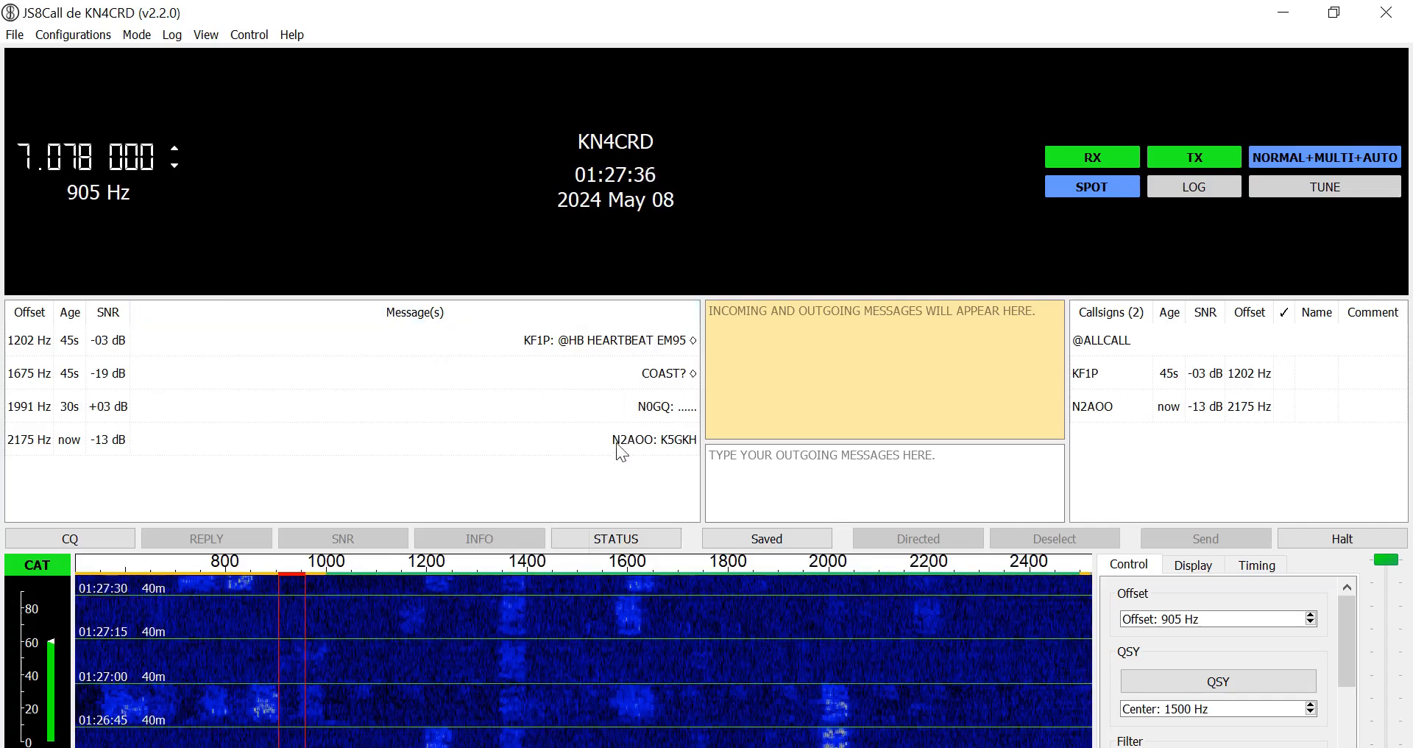
{"action": "left_click", "coordinate": [602, 338]}
{"action": "double_click", "coordinate": [602, 338]}
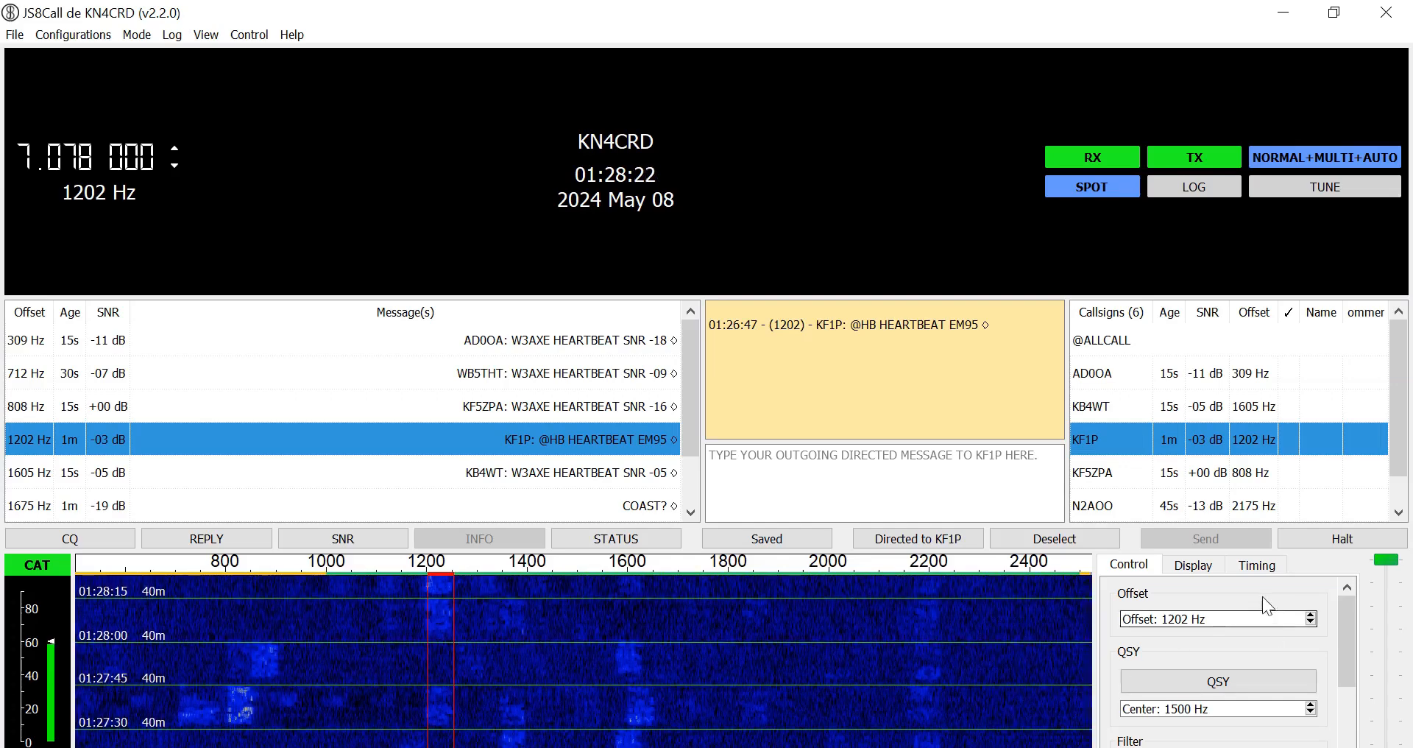
Review the timing settings and start the automatic time drift correction
{"action": "left_click", "coordinate": [1257, 564]}
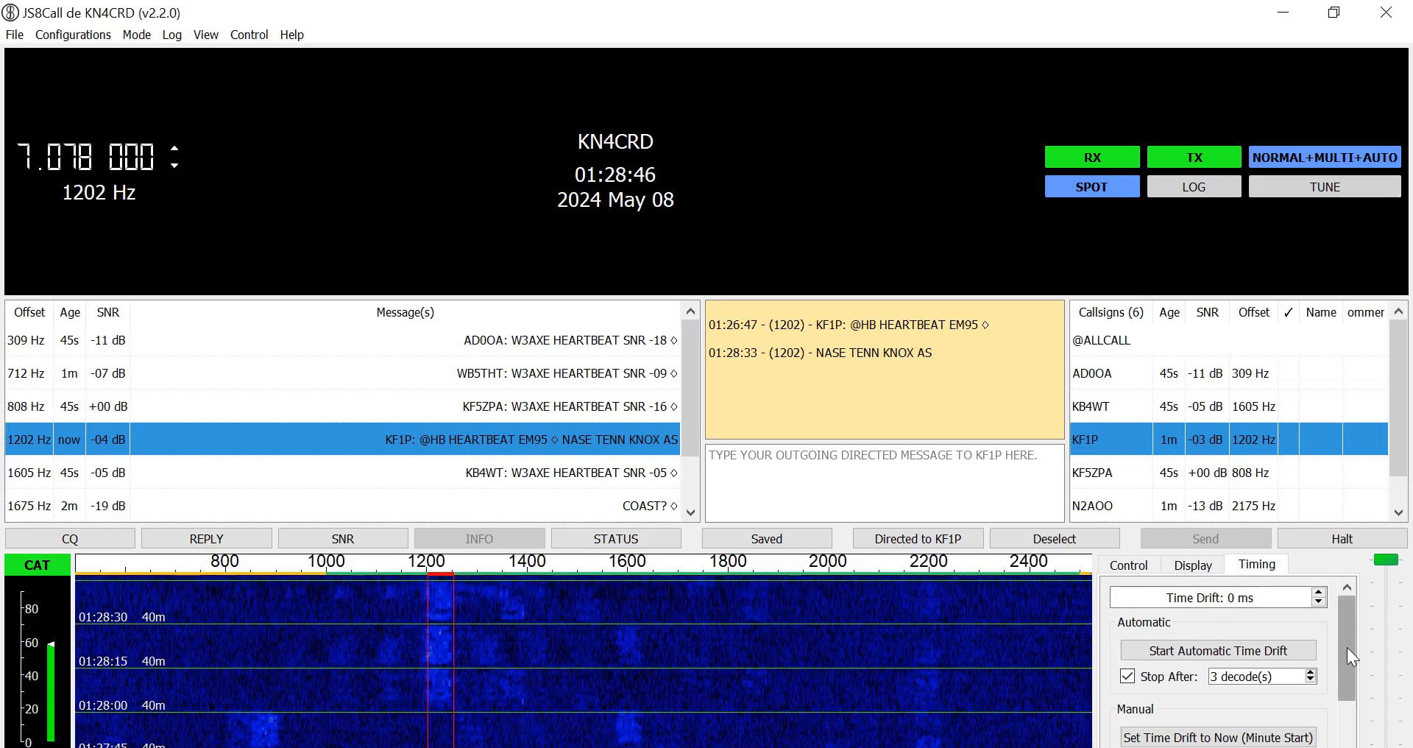
{"action": "left_click_drag", "start_coordinate": [1347, 647], "coordinate": [1345, 682]}
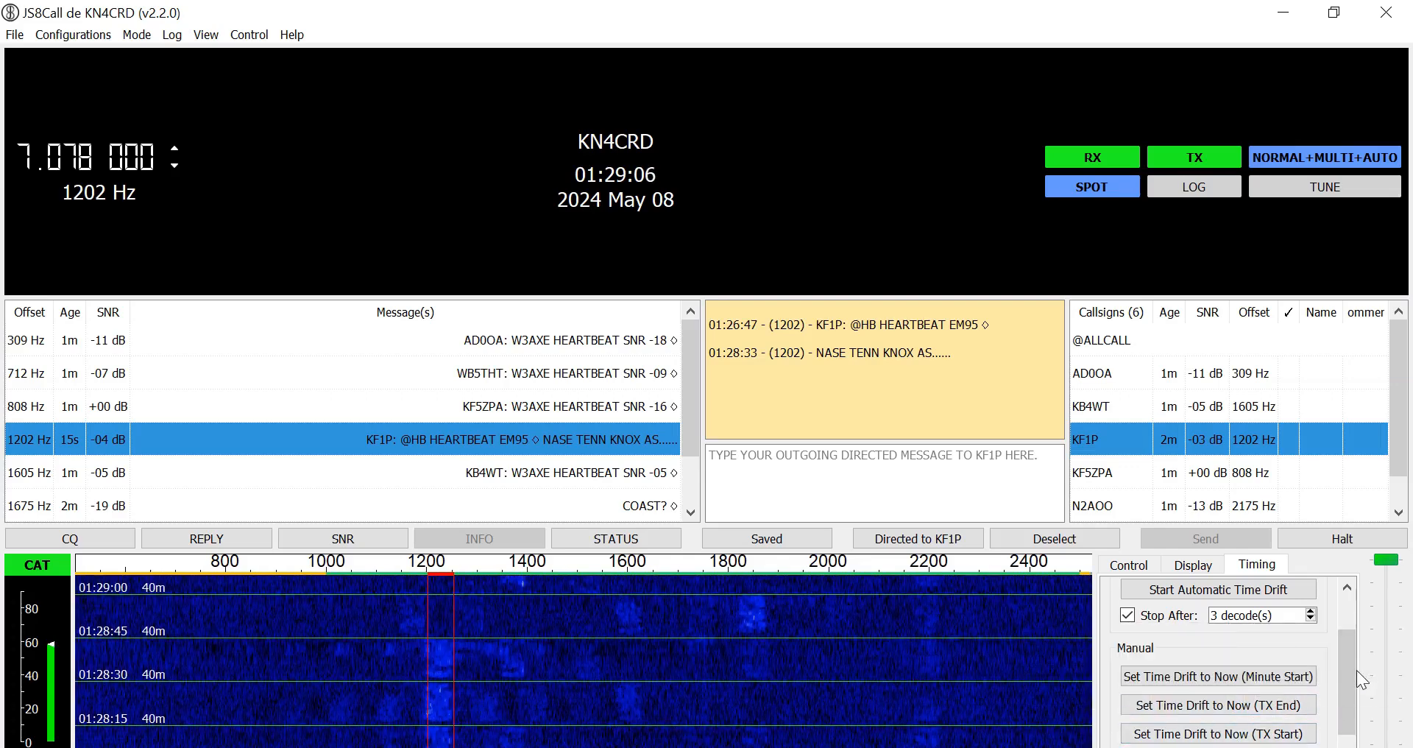
{"action": "scroll", "coordinate": [1347, 666], "scroll_direction": "up", "scroll_amount": 2}
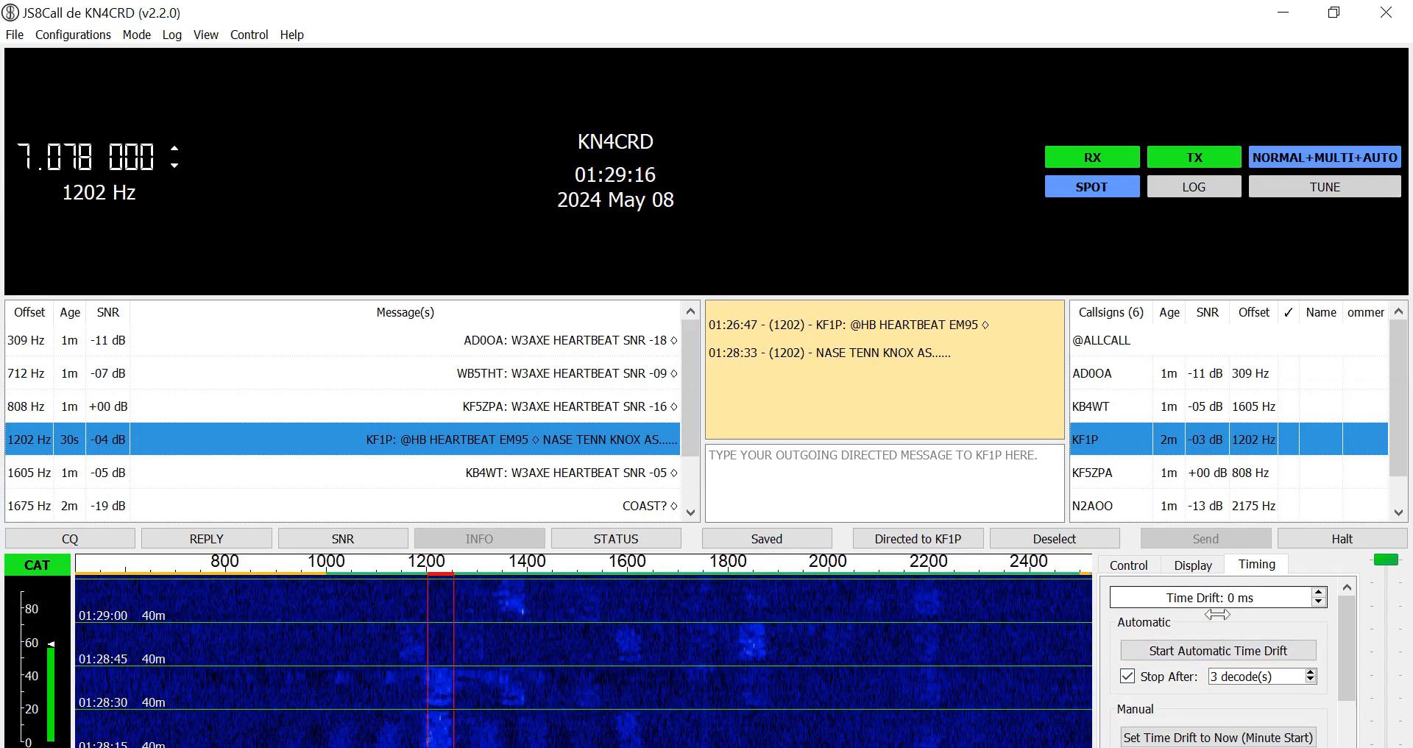
{"action": "left_click", "coordinate": [1225, 650]}
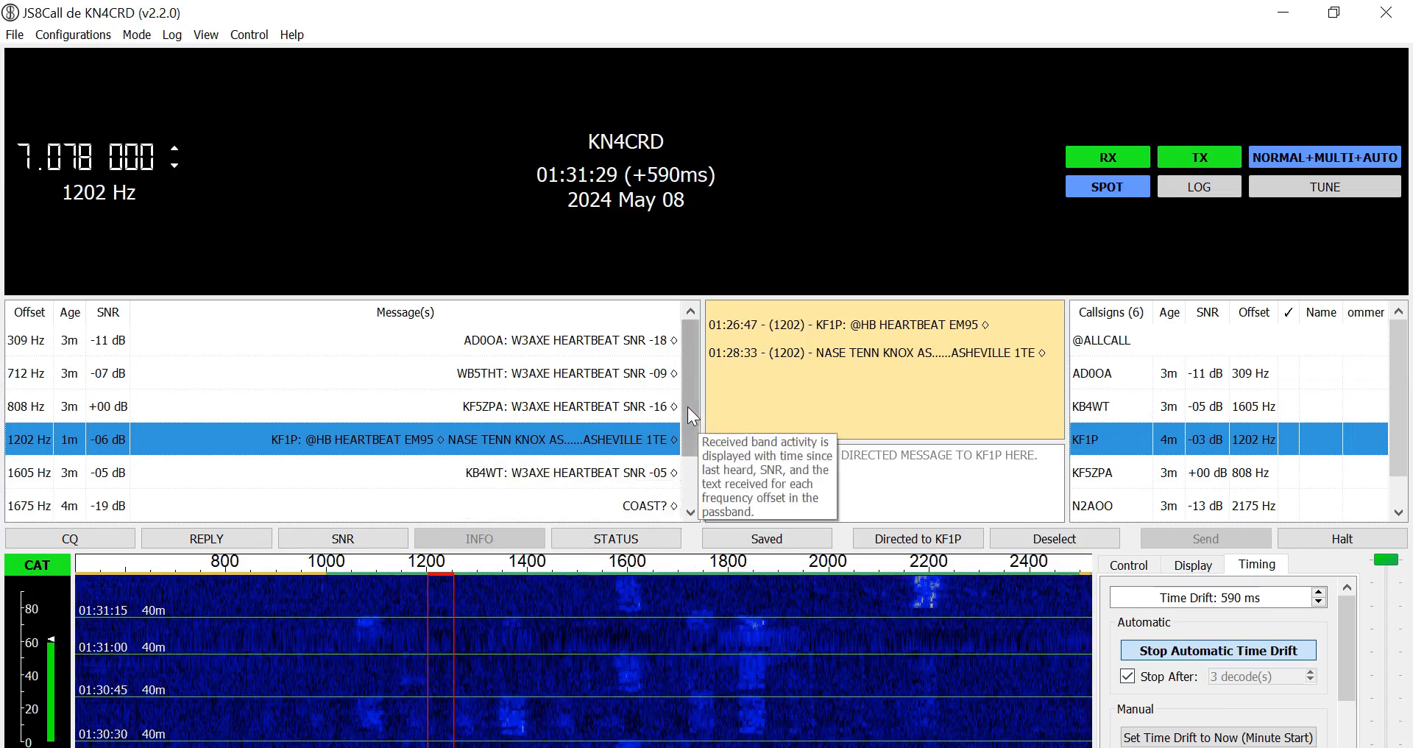
Open the message received at the 2174 Hz offset in the band activity list and look through the heard callsigns
{"action": "left_click_drag", "start_coordinate": [687, 408], "coordinate": [688, 455]}
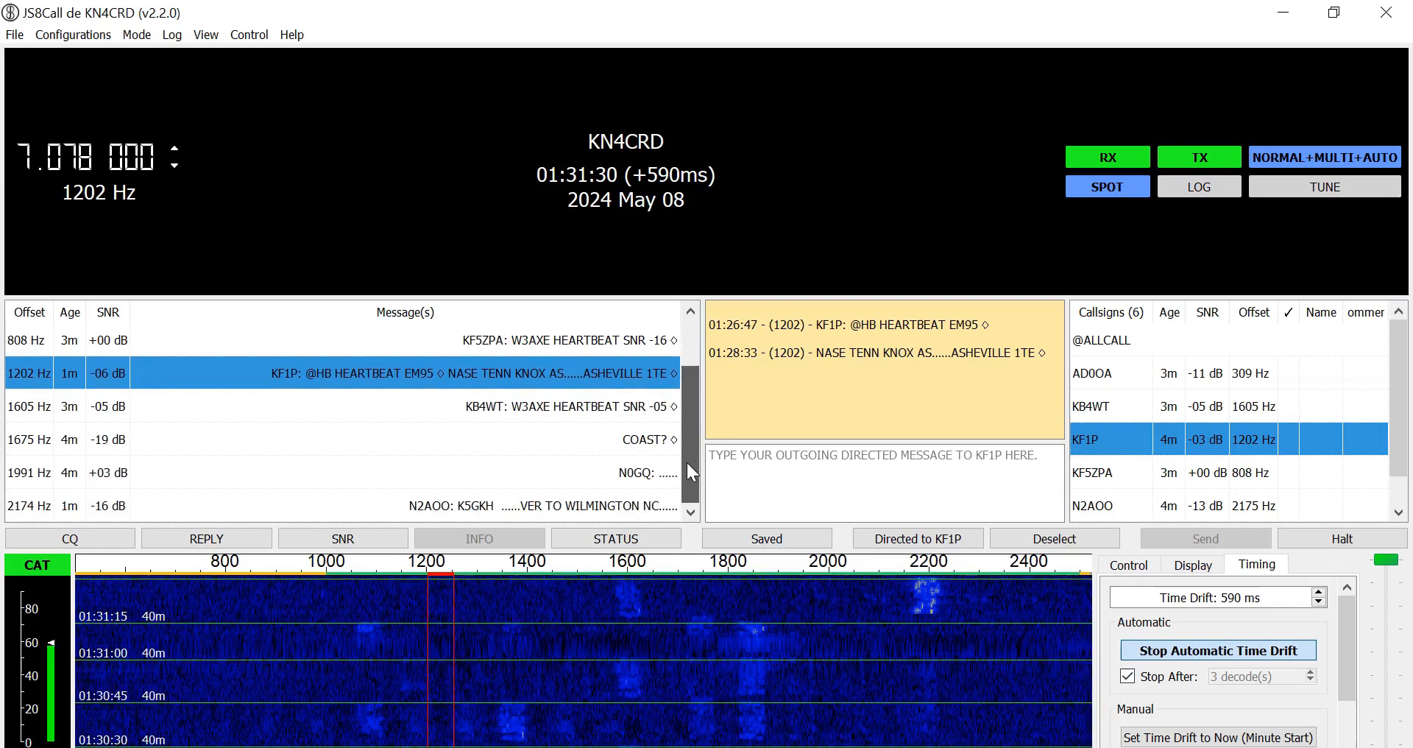
{"action": "left_click", "coordinate": [596, 505]}
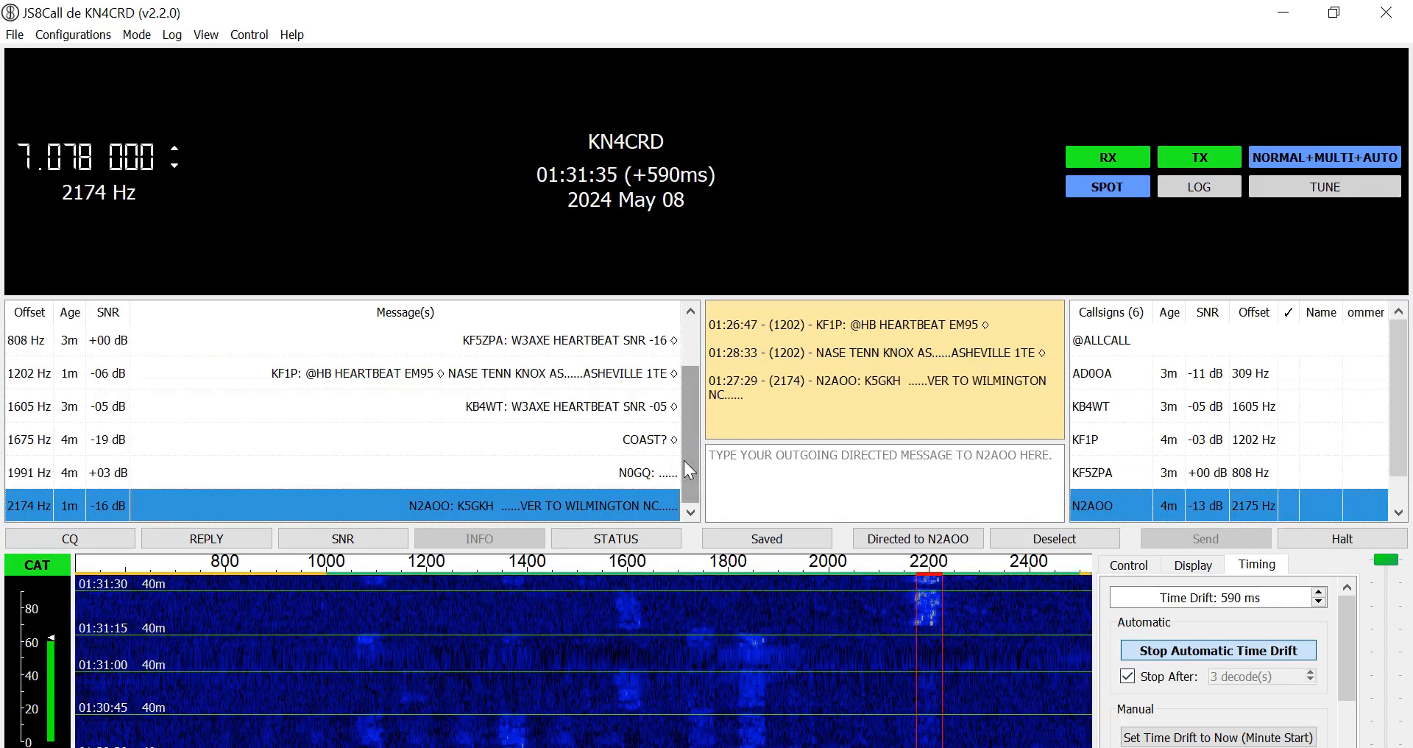
{"action": "mouse_move", "coordinate": [683, 460]}
{"action": "left_mouse_down"}
{"action": "mouse_move", "coordinate": [695, 413]}
{"action": "mouse_move", "coordinate": [689, 474]}
{"action": "left_mouse_up"}
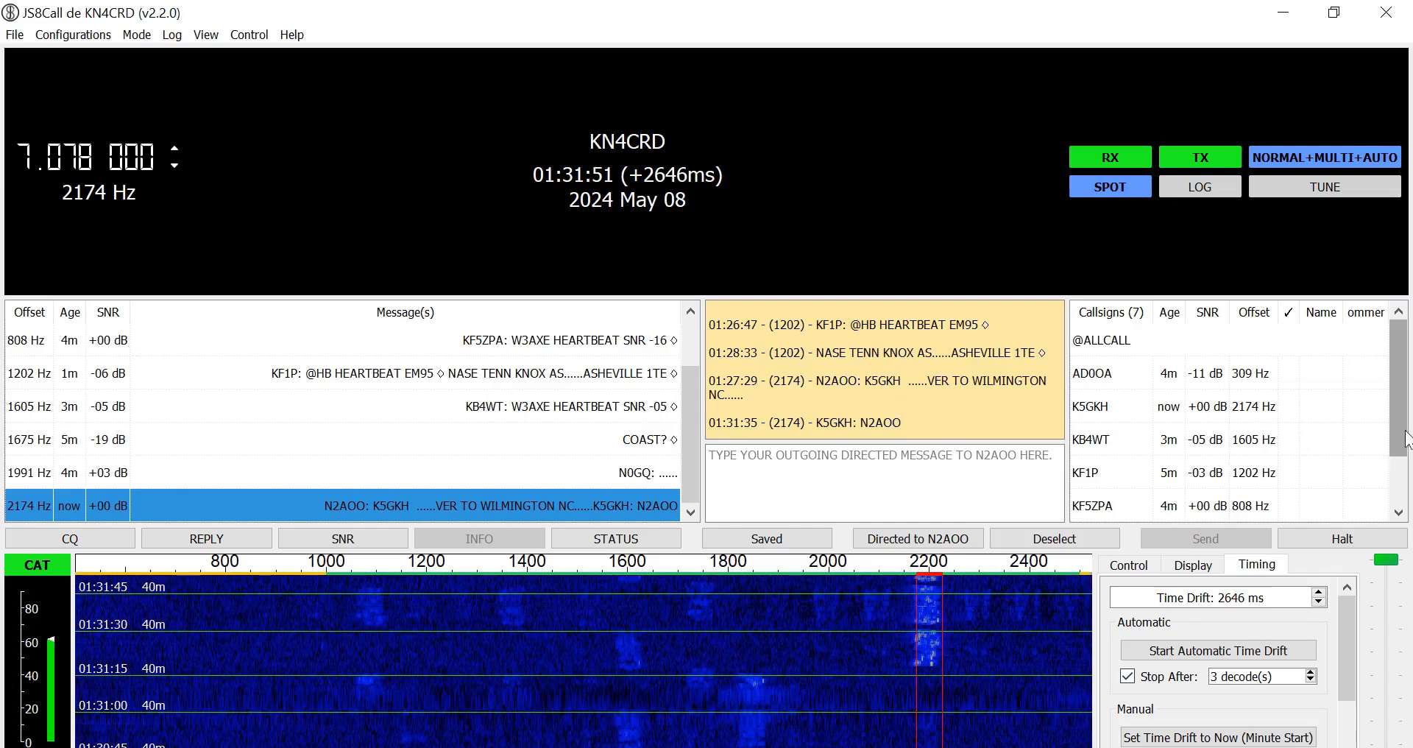
{"action": "left_click_drag", "start_coordinate": [1402, 438], "coordinate": [1402, 486]}
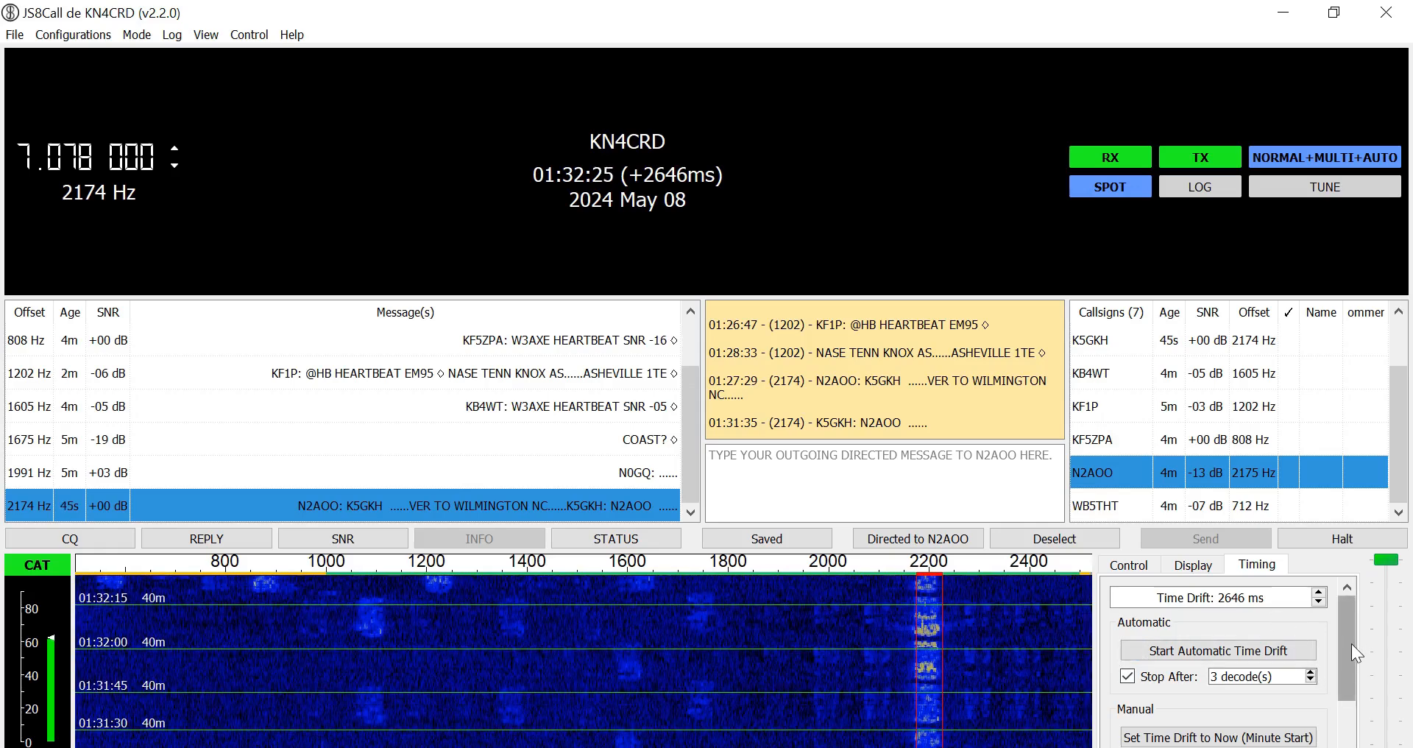
{"action": "mouse_move", "coordinate": [1349, 643]}
{"action": "left_mouse_down"}
{"action": "mouse_move", "coordinate": [1351, 736]}
{"action": "mouse_move", "coordinate": [1357, 634]}
{"action": "left_mouse_up"}
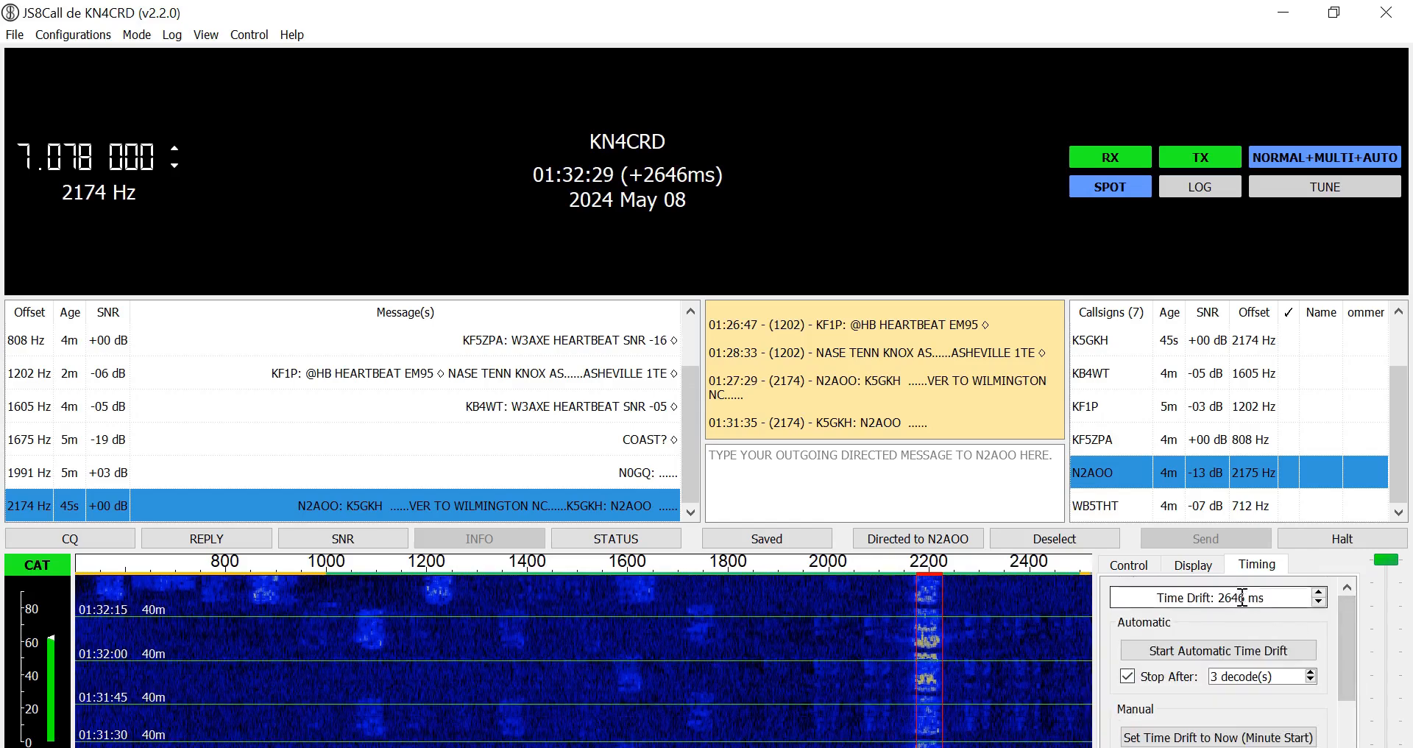